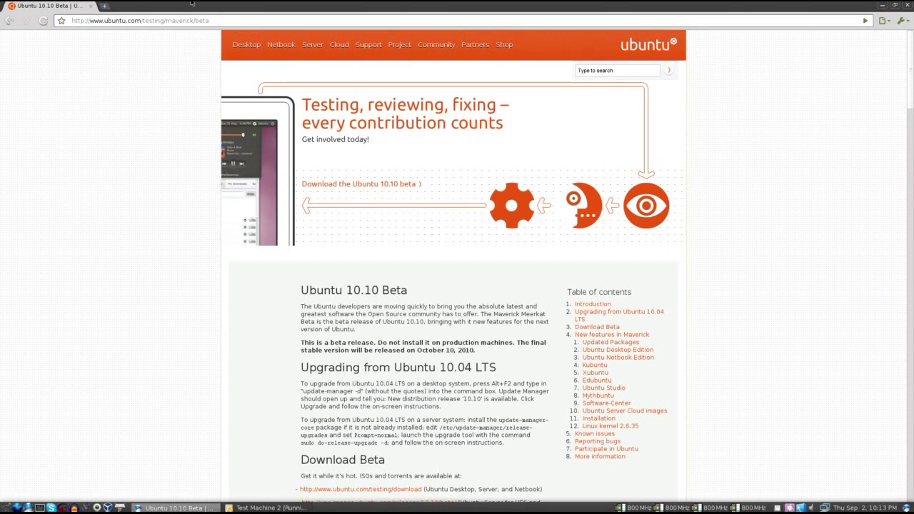
Read through the Ubuntu 10.10 Beta release page from the upgrade notes to the known issues.
scroll(325, 223, down, 4)
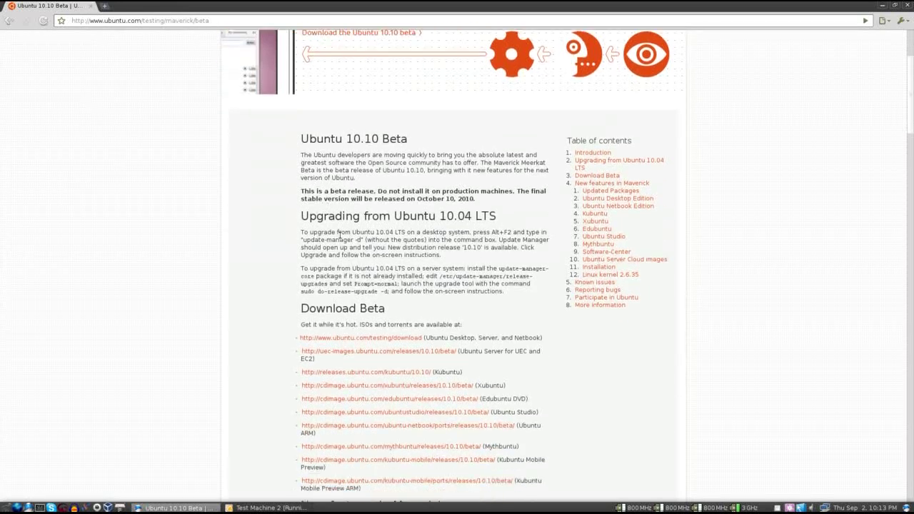
scroll(339, 234, down, 11)
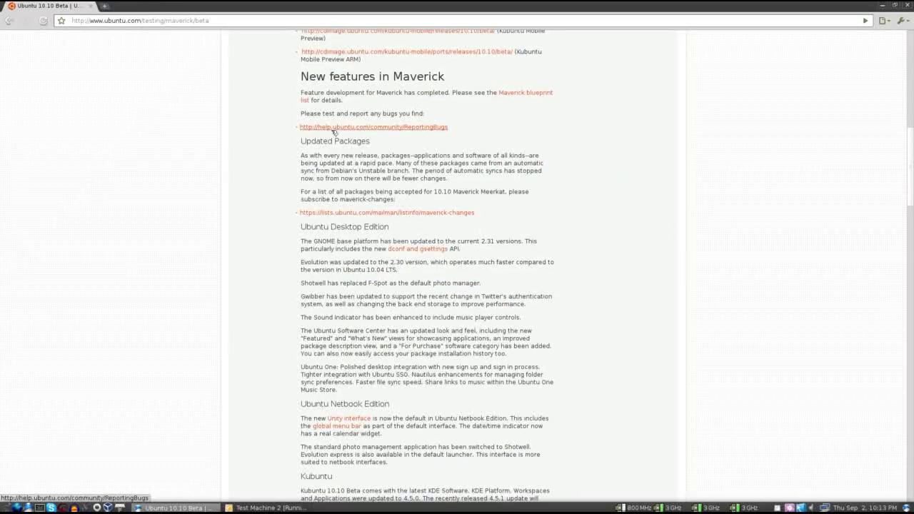
scroll(407, 159, down, 1)
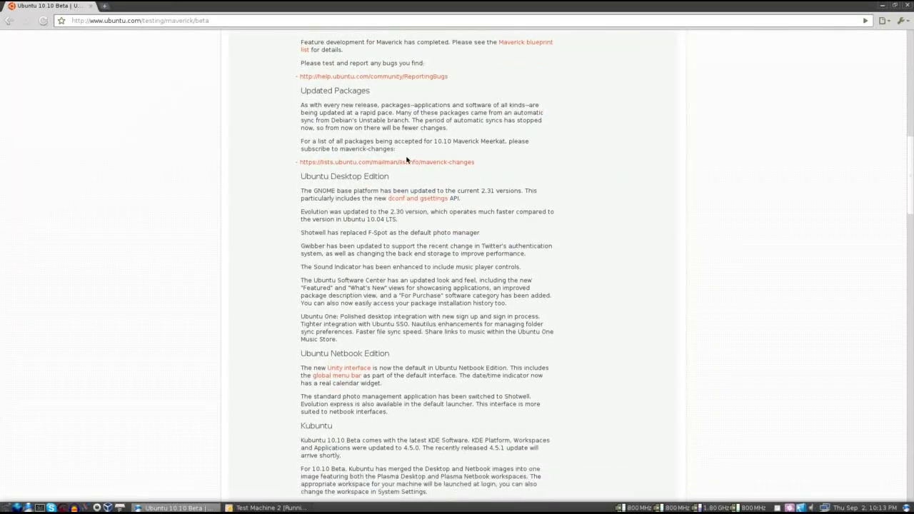
scroll(407, 160, down, 1)
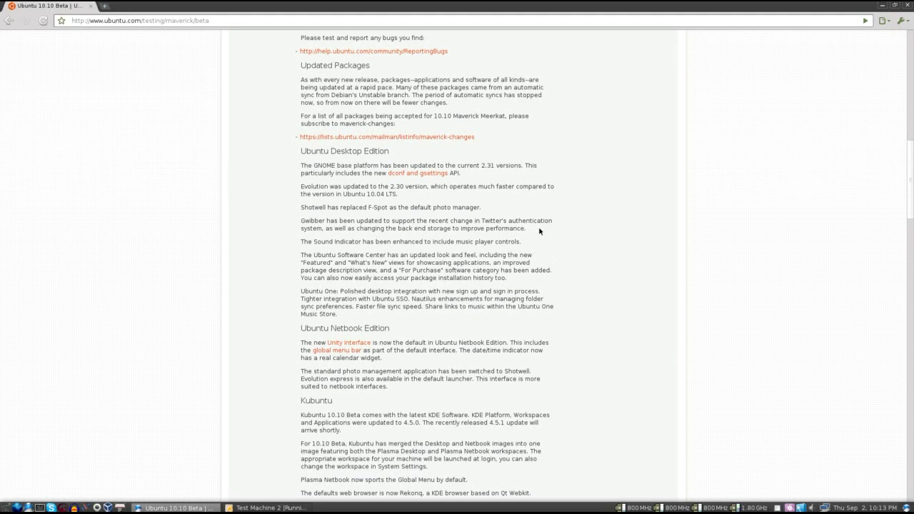
scroll(589, 243, down, 2)
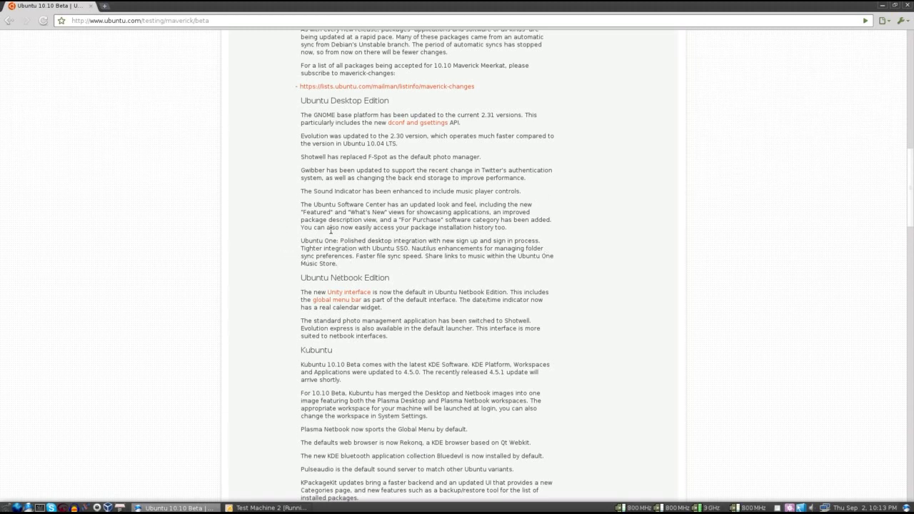
scroll(313, 255, down, 1)
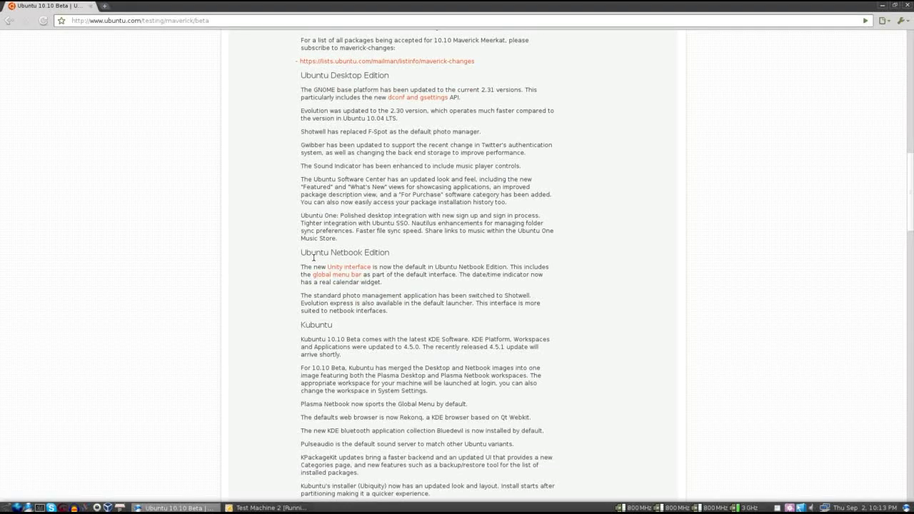
scroll(313, 255, down, 4)
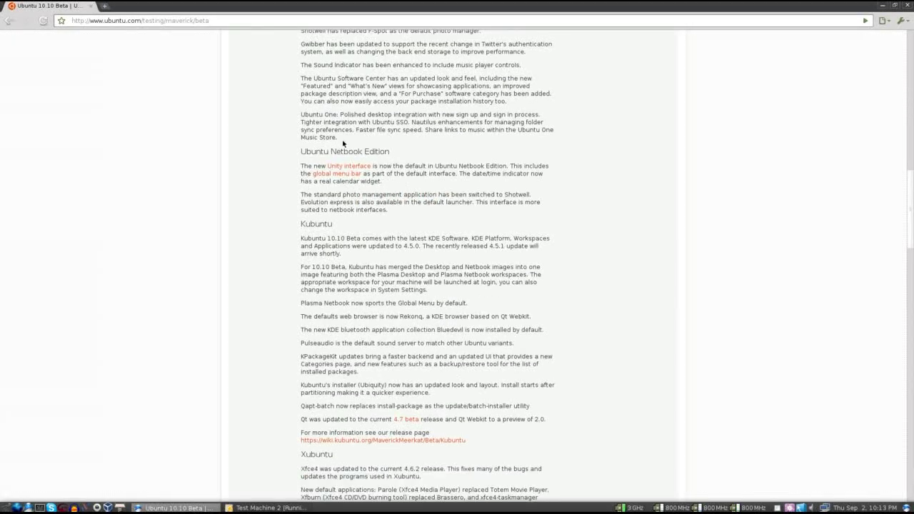
scroll(274, 246, down, 8)
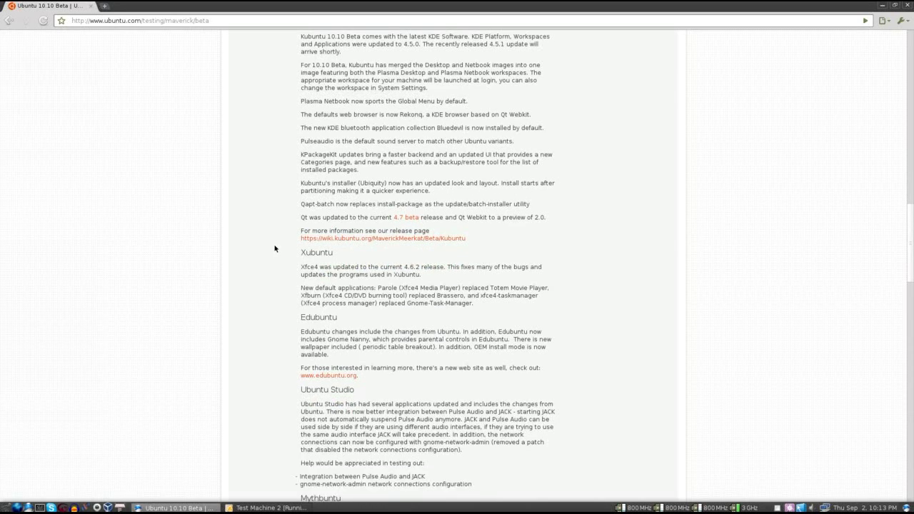
scroll(275, 246, down, 6)
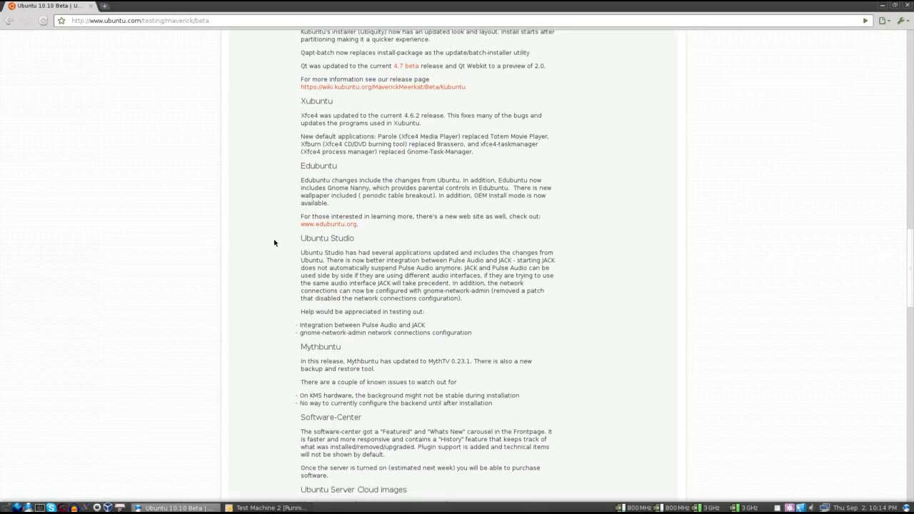
scroll(275, 243, down, 12)
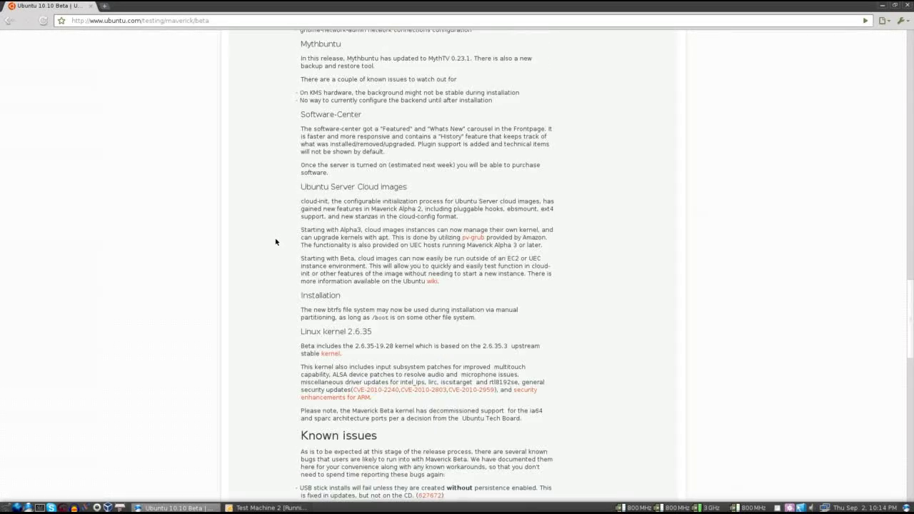
scroll(275, 242, down, 4)
Switch to the Test Machine 2 virtual machine and check the installer session's sound and power options.
click(263, 508)
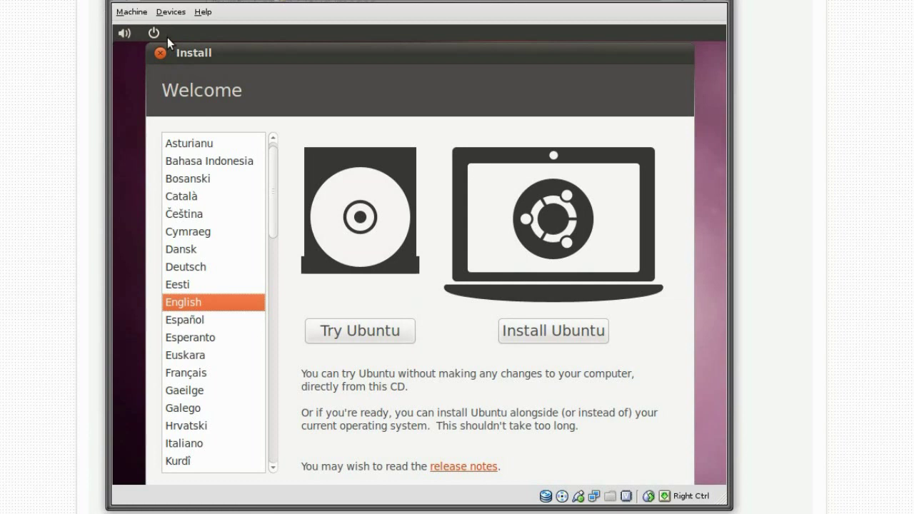
click(123, 33)
click(124, 32)
click(153, 33)
click(153, 33)
click(123, 35)
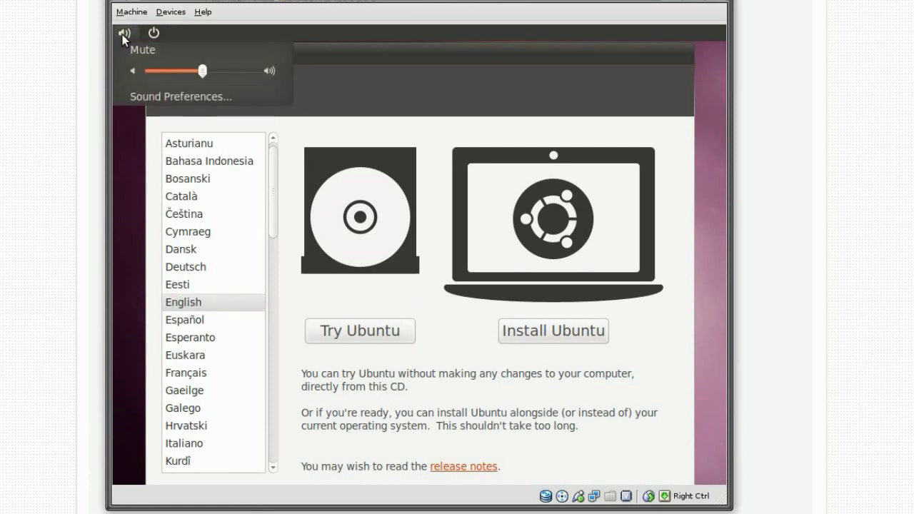
click(122, 35)
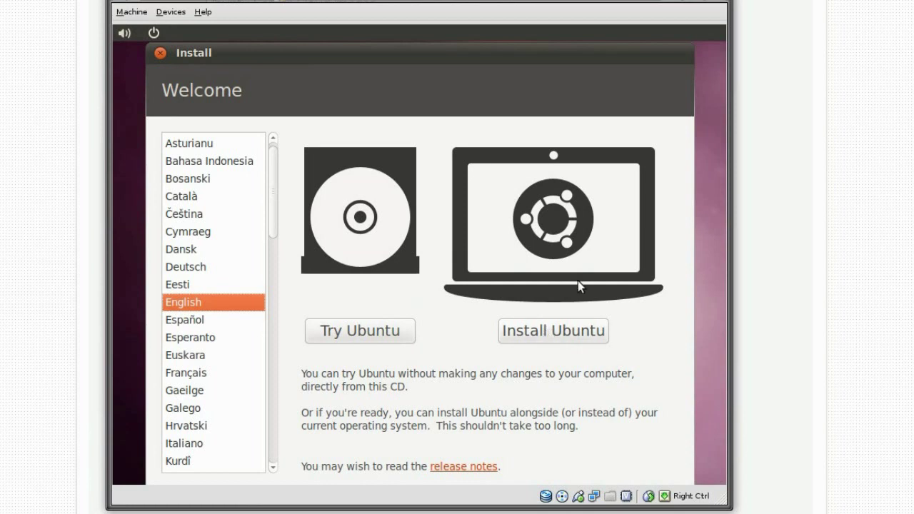
Start the Ubuntu installation in English and enable both the third-party software and downloading updates while installing.
click(549, 334)
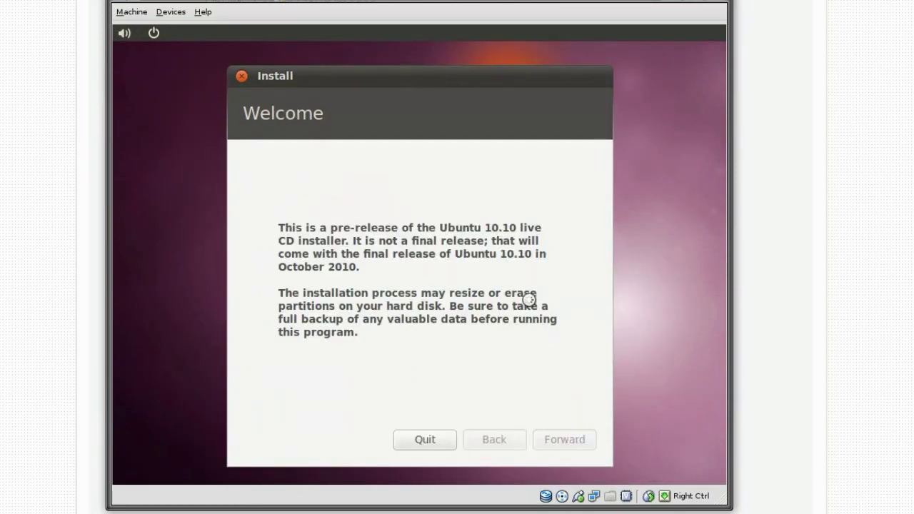
click(571, 444)
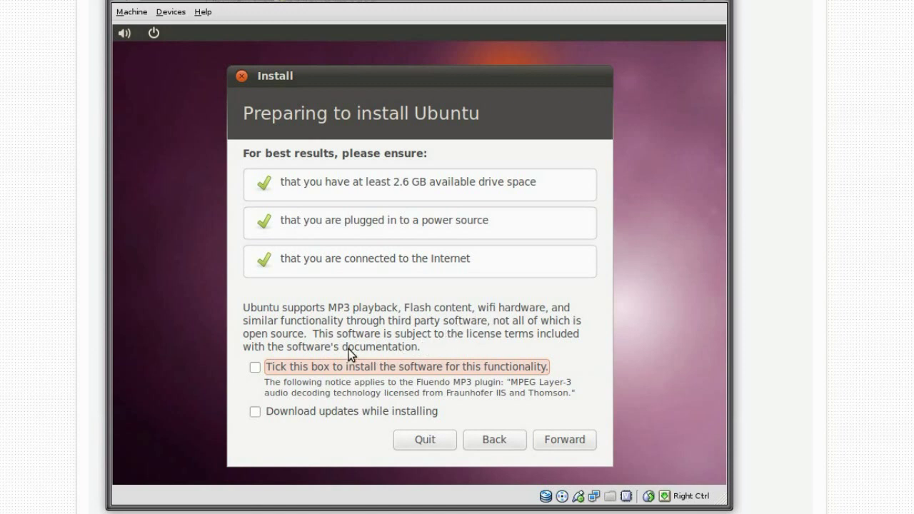
click(255, 367)
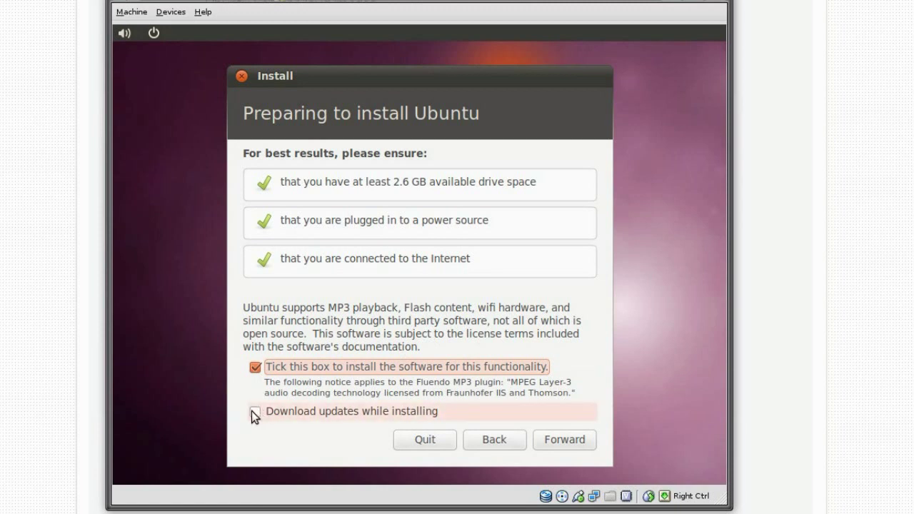
click(255, 412)
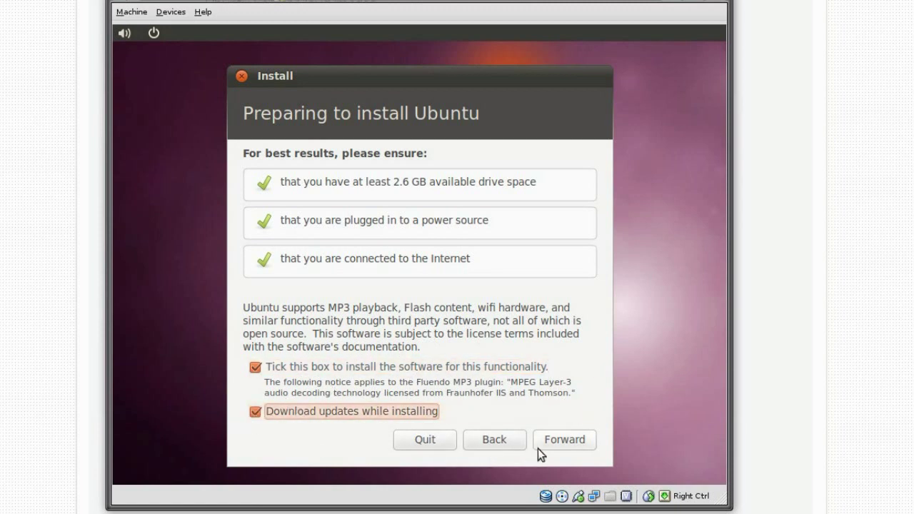
click(567, 441)
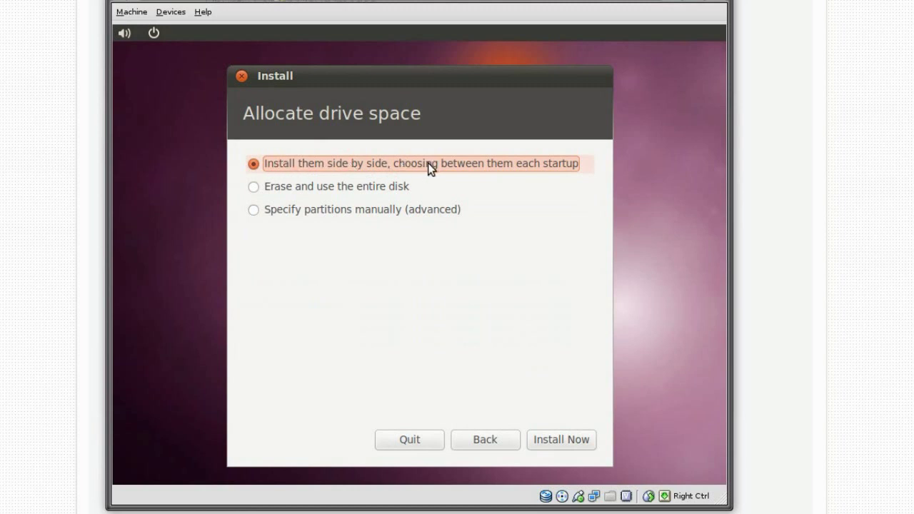
Choose to erase and use the entire disk for the installation and proceed to the drive allocation.
click(283, 211)
click(293, 187)
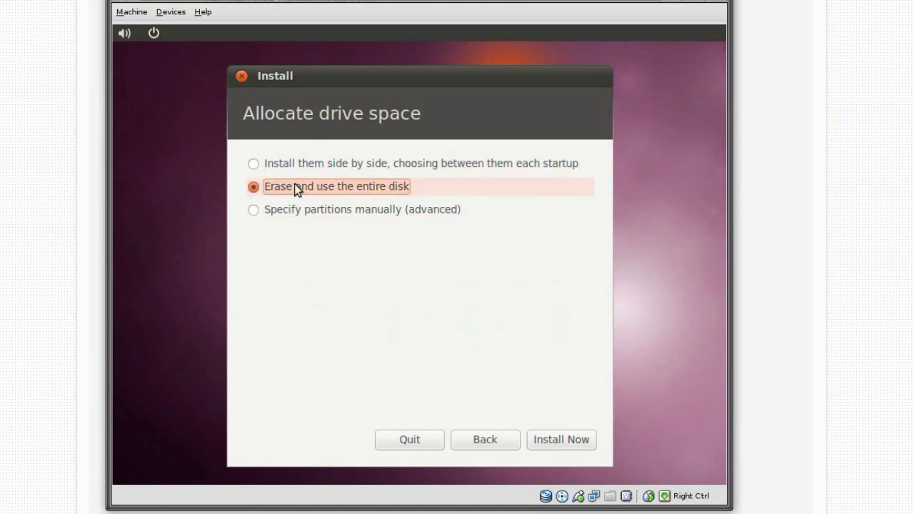
click(567, 440)
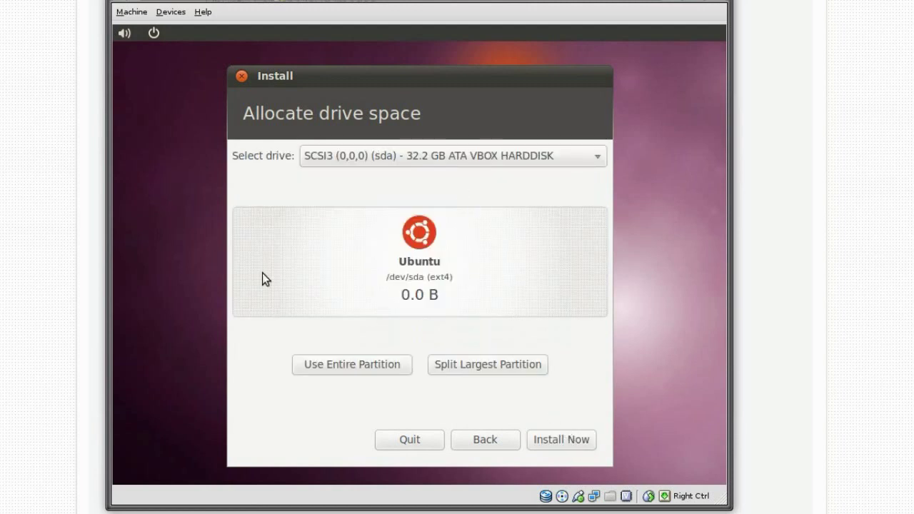
Allocate the 32.2 GB VBOX hard disk as 16.3 GB for Ubuntu 10.04.1 and 14.5 GB for Ubuntu, and start installing.
click(473, 149)
click(470, 149)
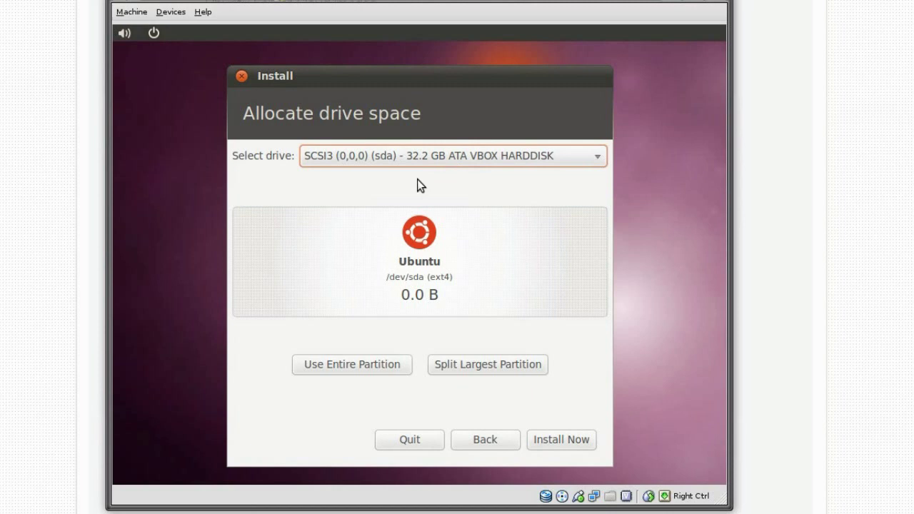
click(377, 368)
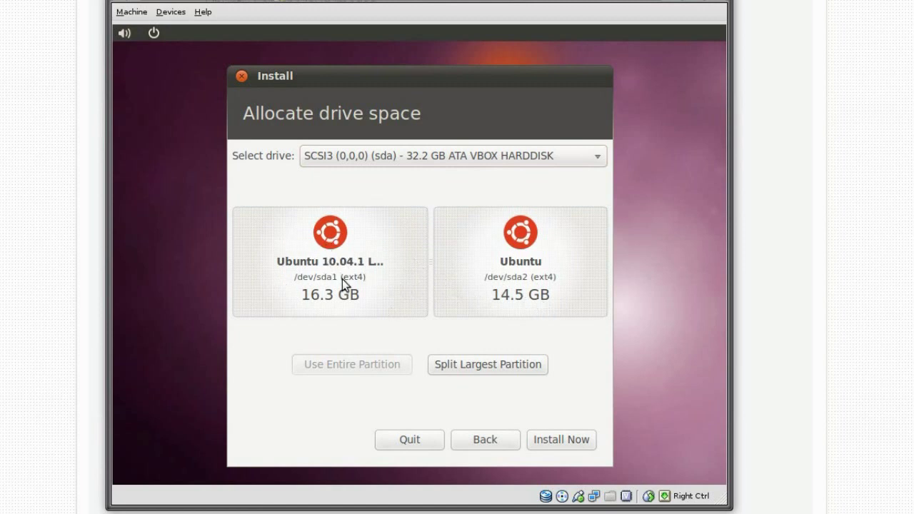
click(561, 441)
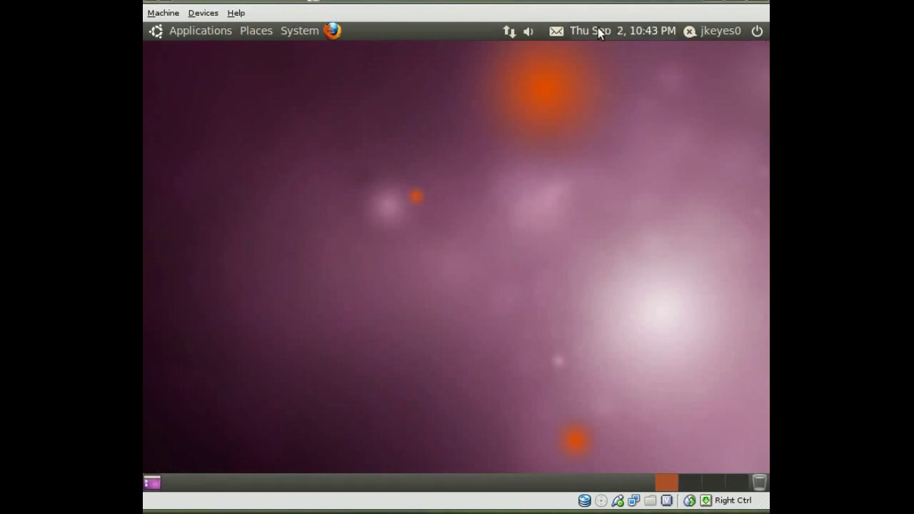
Look at the sound volume options and the user's chat status options on the installed desktop.
click(529, 31)
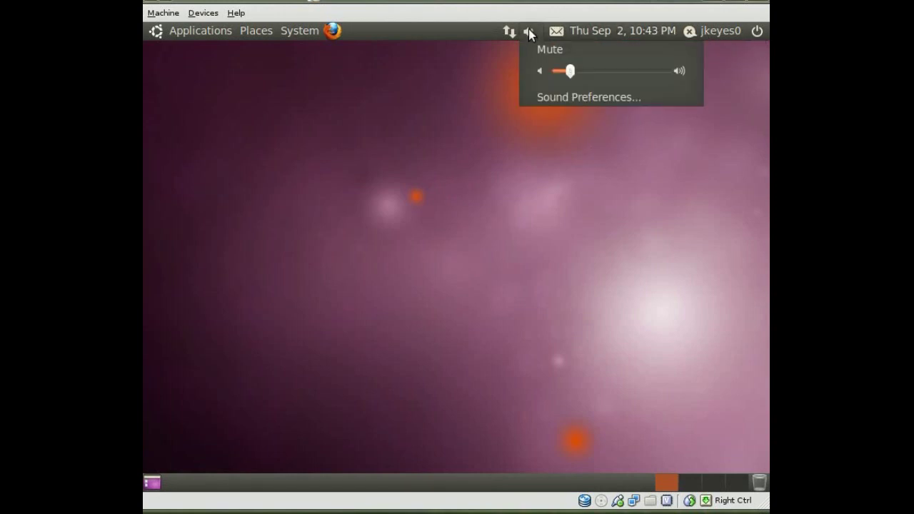
click(528, 30)
click(729, 34)
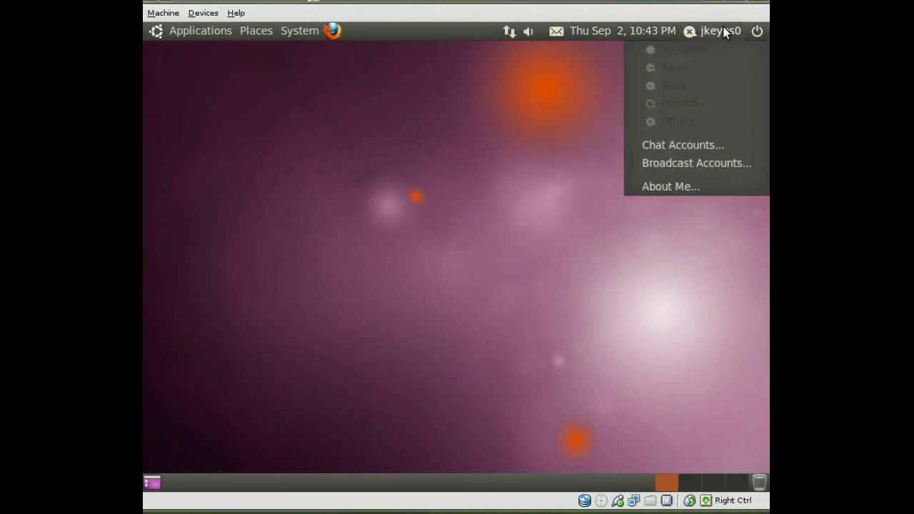
click(729, 34)
Inspect the Rhythmbox playback controls in the sound indicator and close the music player.
click(532, 31)
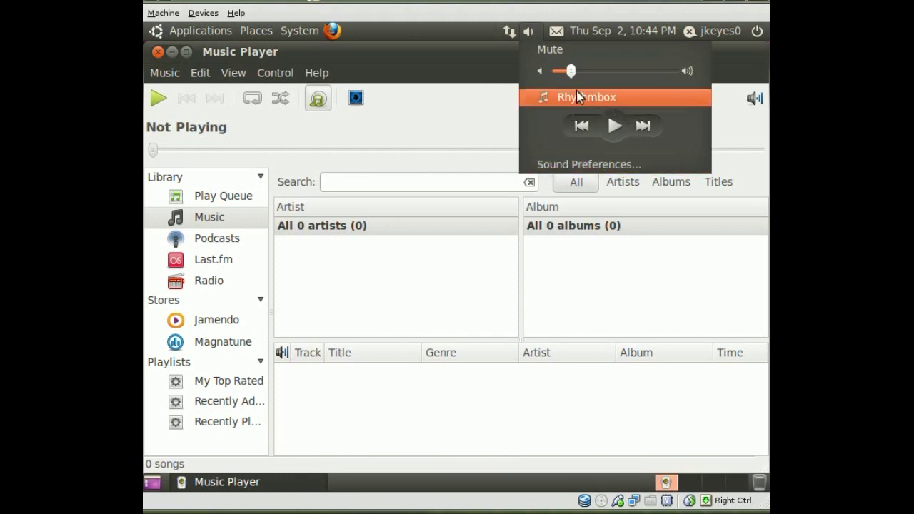
click(527, 32)
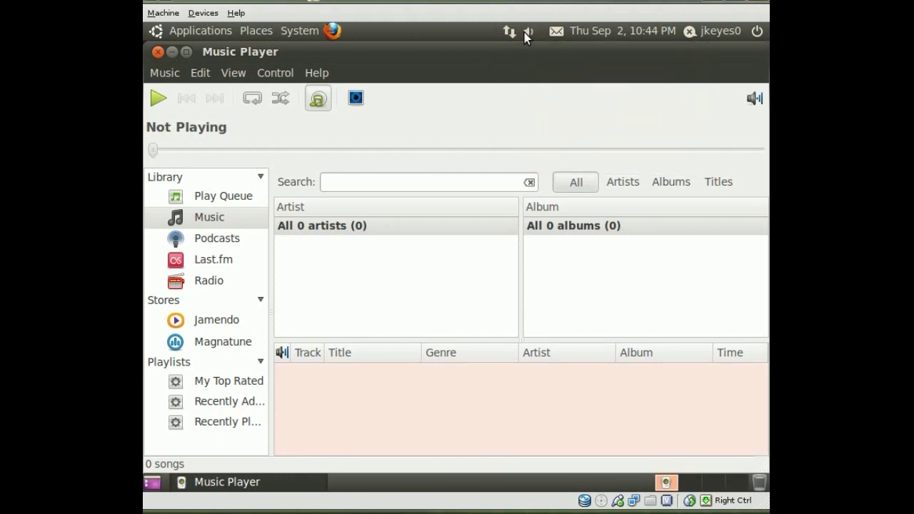
click(158, 51)
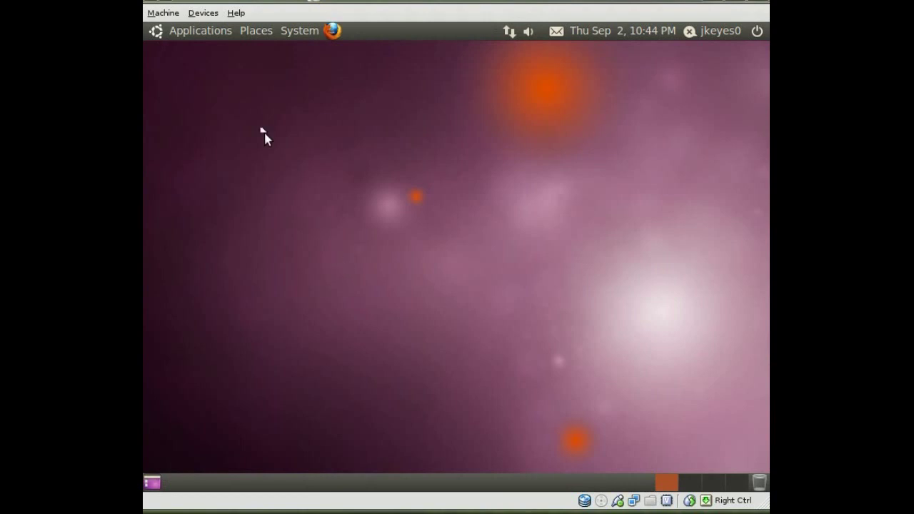
Launch the Gwibber Social Client and dismiss the rhythmbox crash report without reporting it.
click(191, 32)
mouse_move(187, 117)
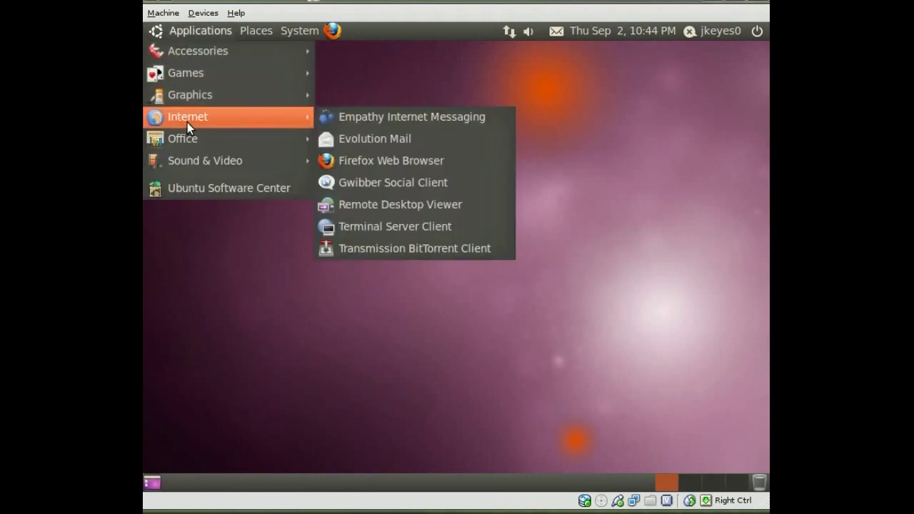
click(380, 187)
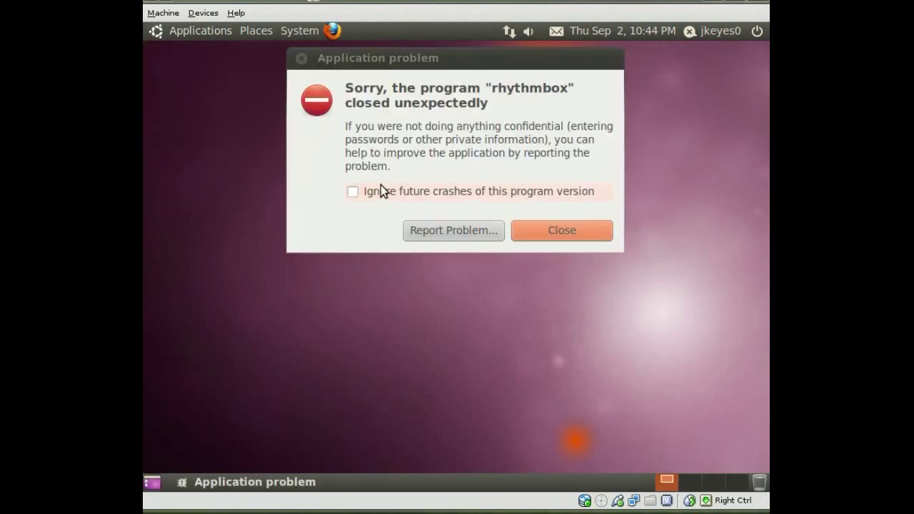
click(551, 229)
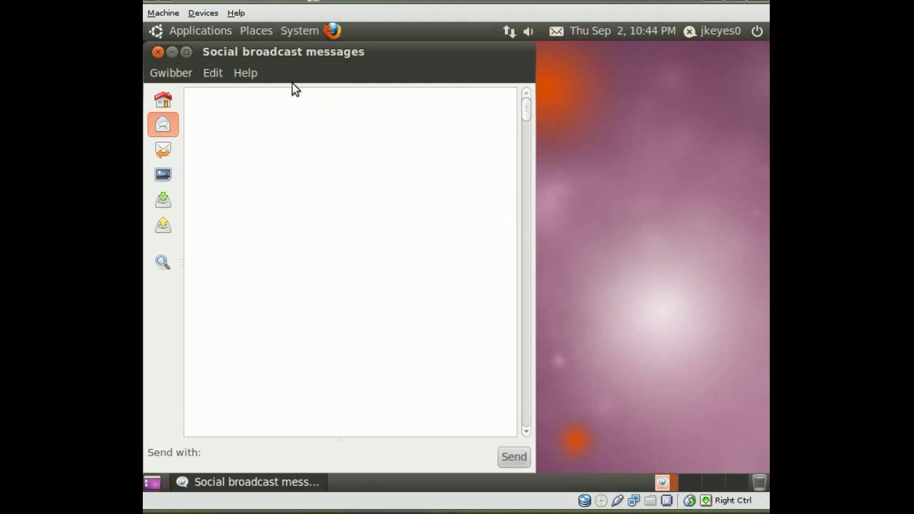
Add a new Twitter account to Gwibber's broadcast accounts, entering the account's login ID.
click(212, 73)
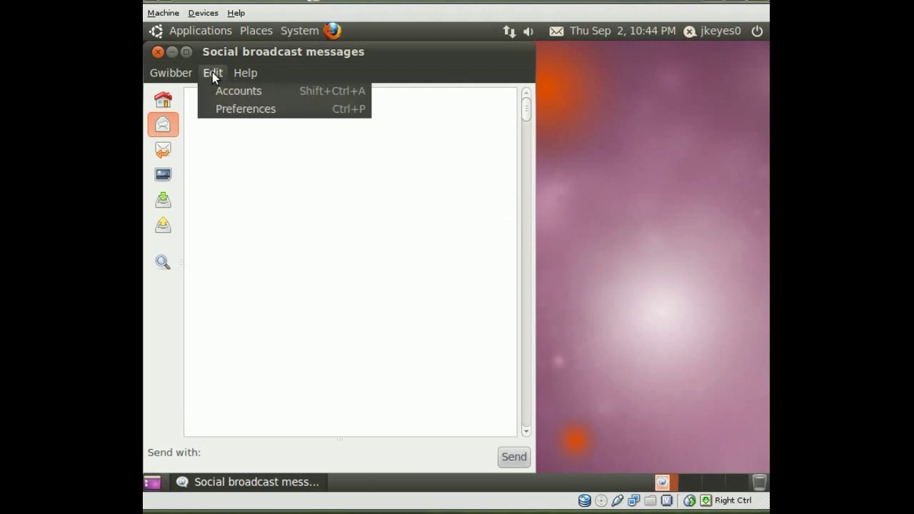
click(230, 94)
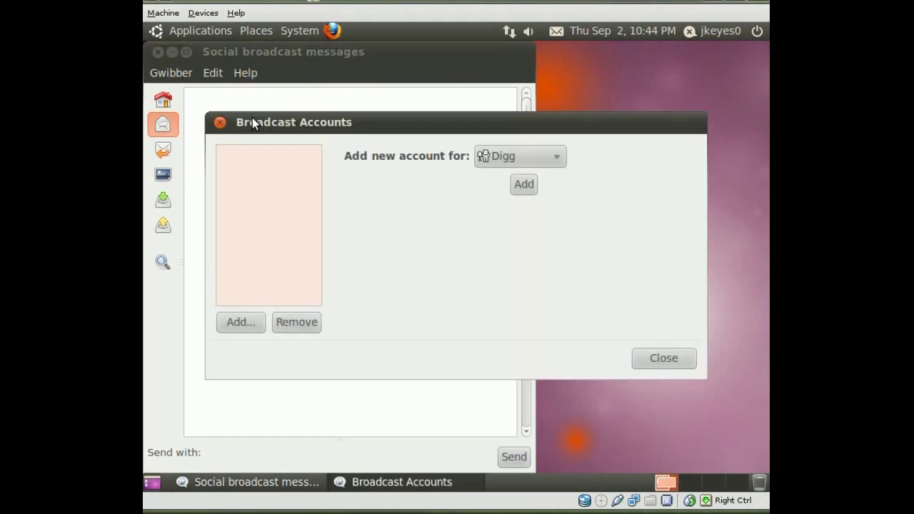
click(493, 155)
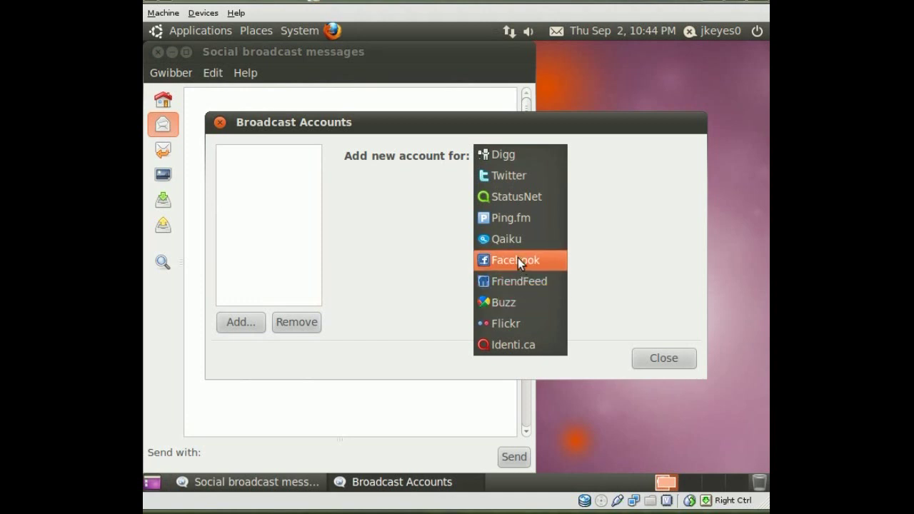
click(505, 175)
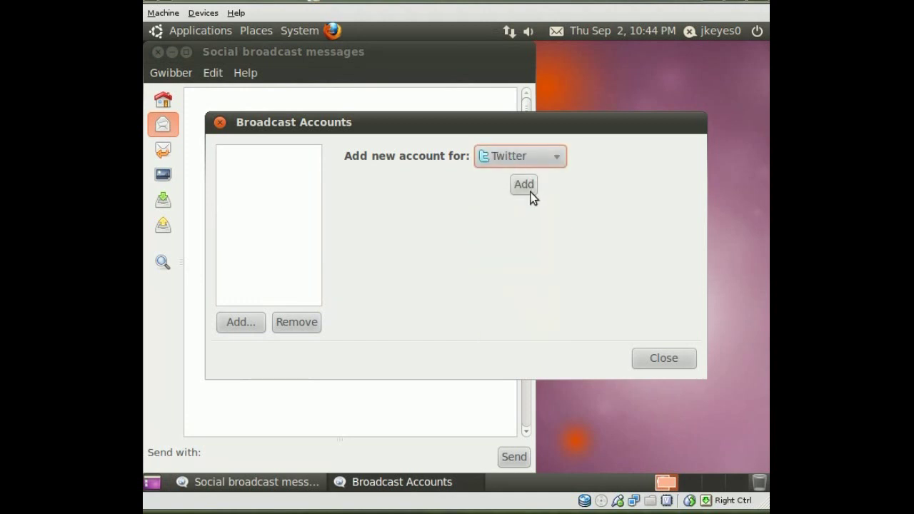
click(529, 189)
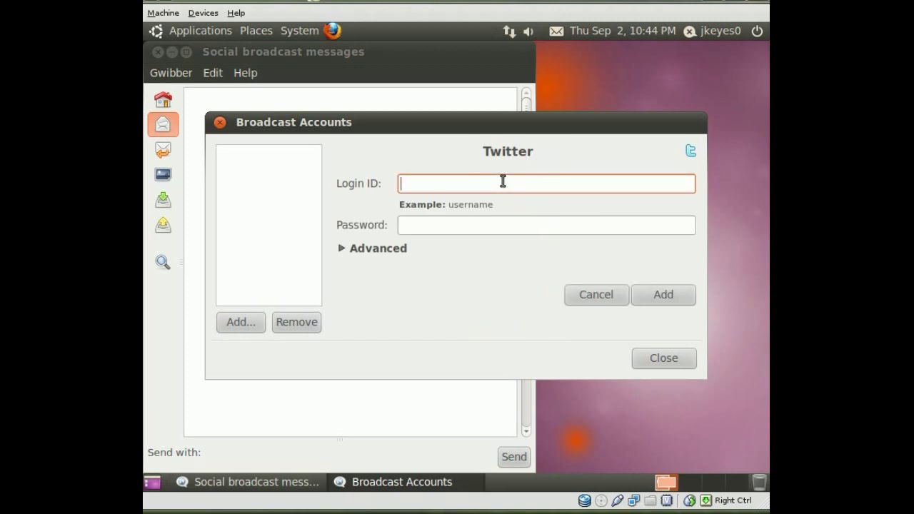
text(ThisWeekInLinux)
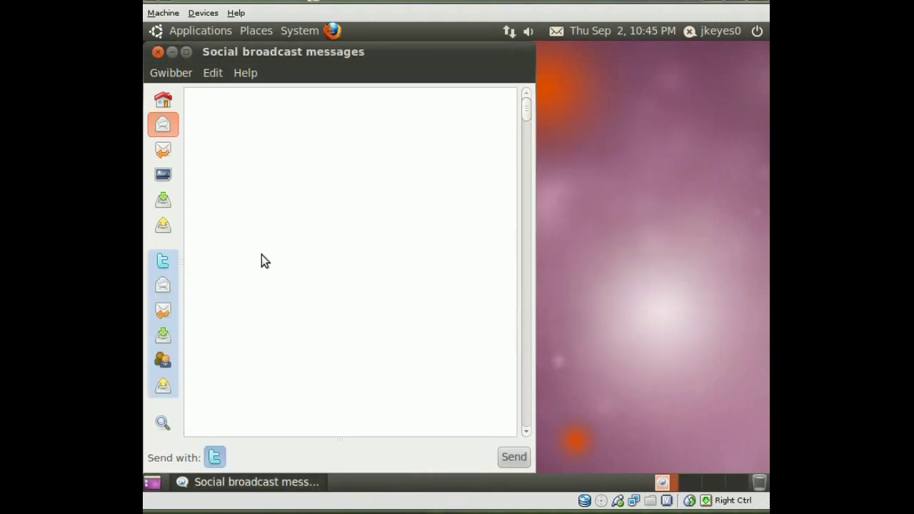
Browse the Twitter stream and the combined home, messages, replies, images, private and sent views, and close Gwibber.
click(164, 260)
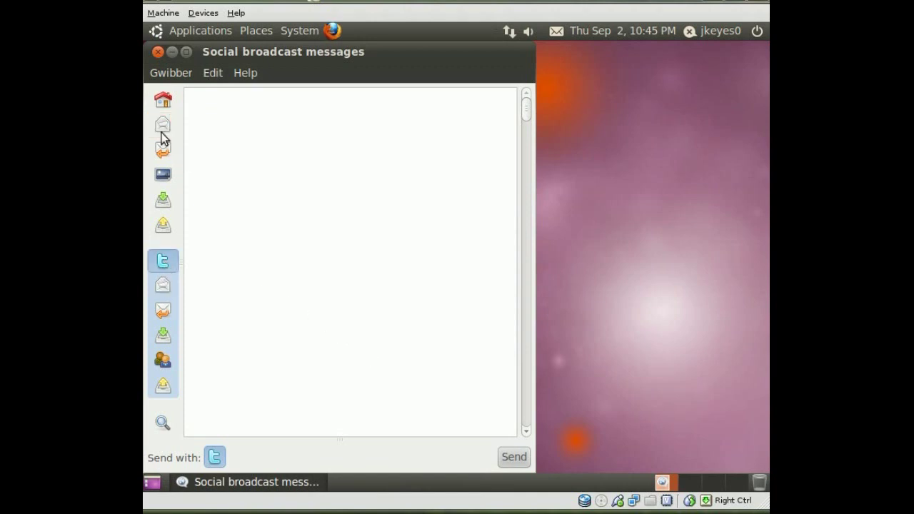
click(162, 100)
click(163, 126)
click(163, 150)
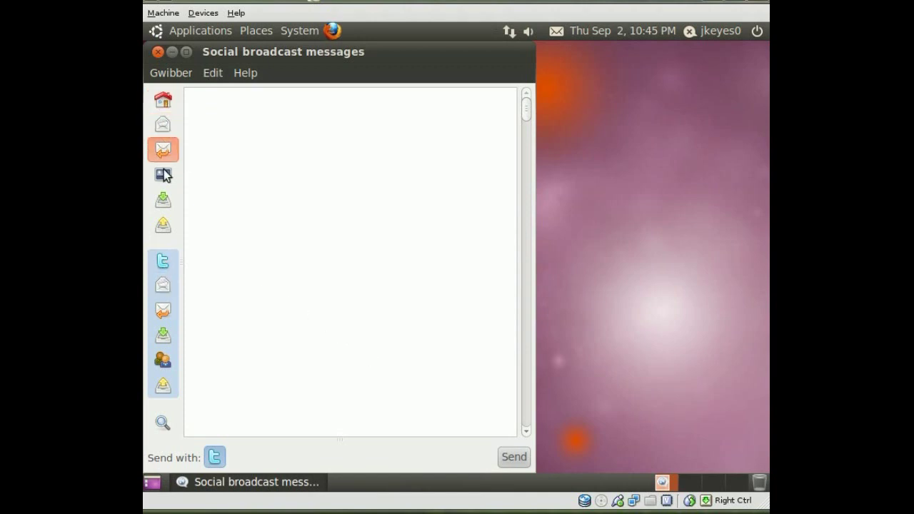
click(162, 175)
click(163, 200)
click(164, 226)
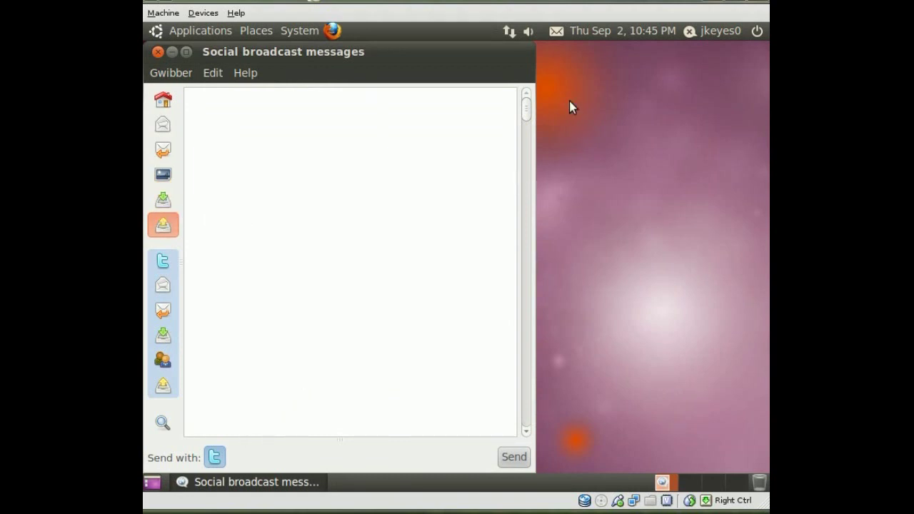
click(158, 50)
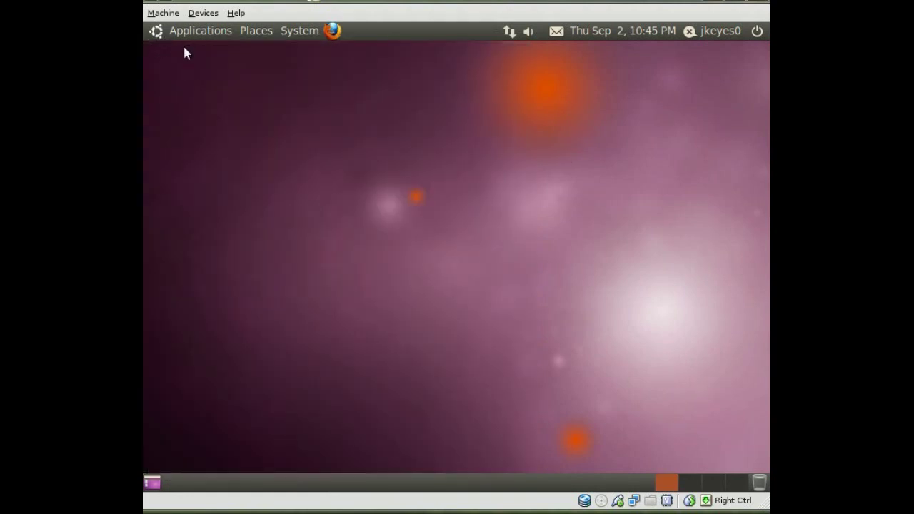
Launch Shotwell Photo Manager and dismiss its welcome message, keeping it from being shown again.
click(189, 30)
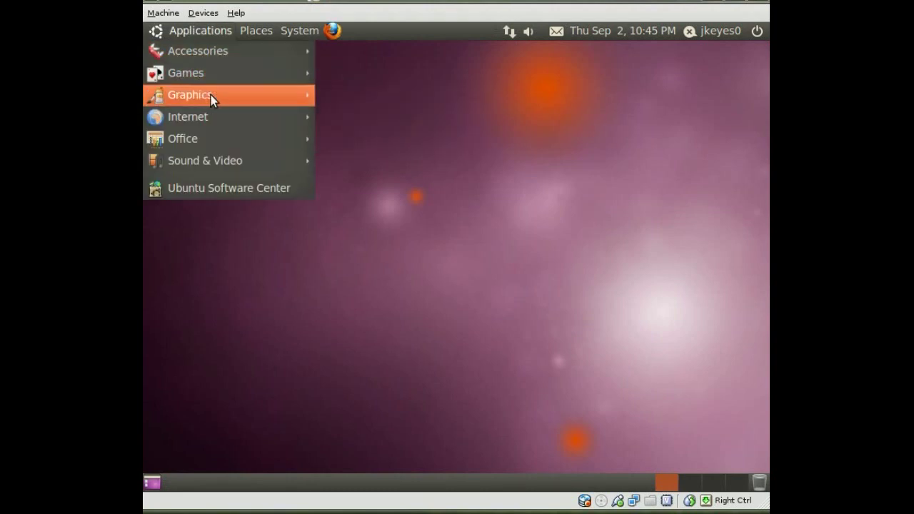
mouse_move(211, 95)
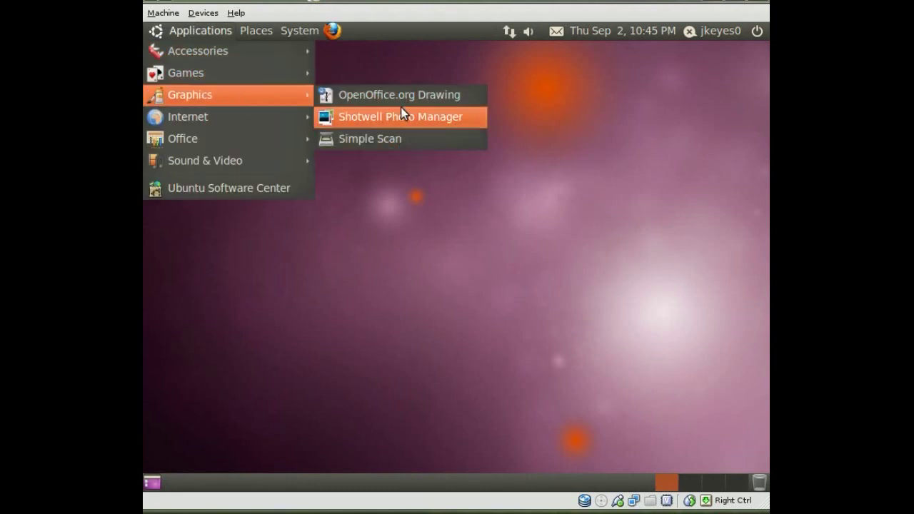
click(387, 118)
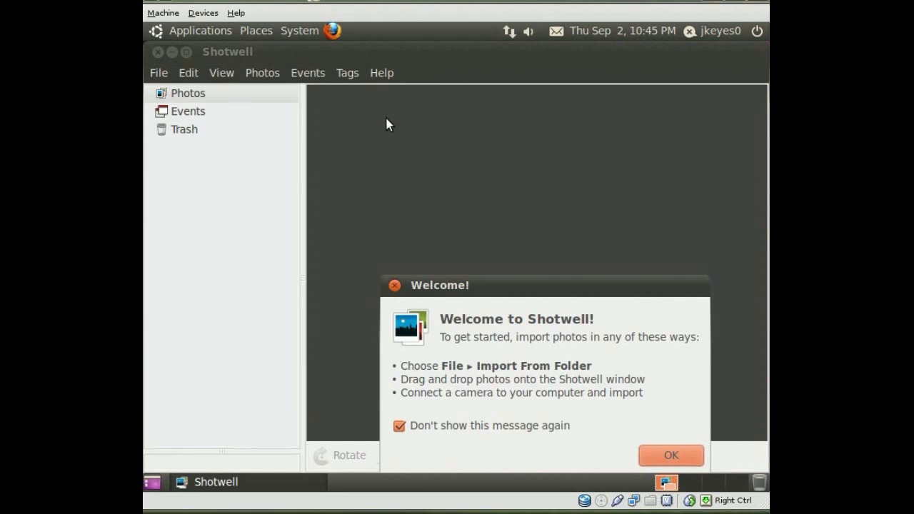
drag(547, 287, 533, 170)
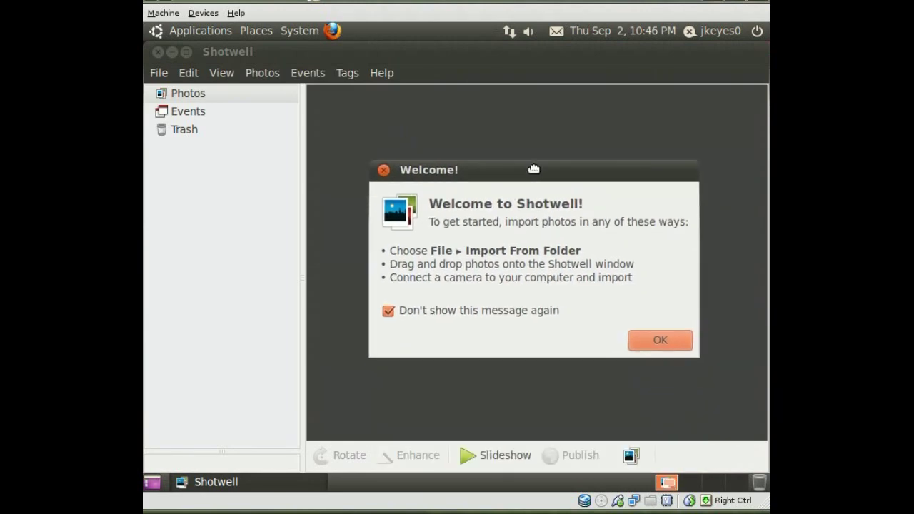
click(657, 340)
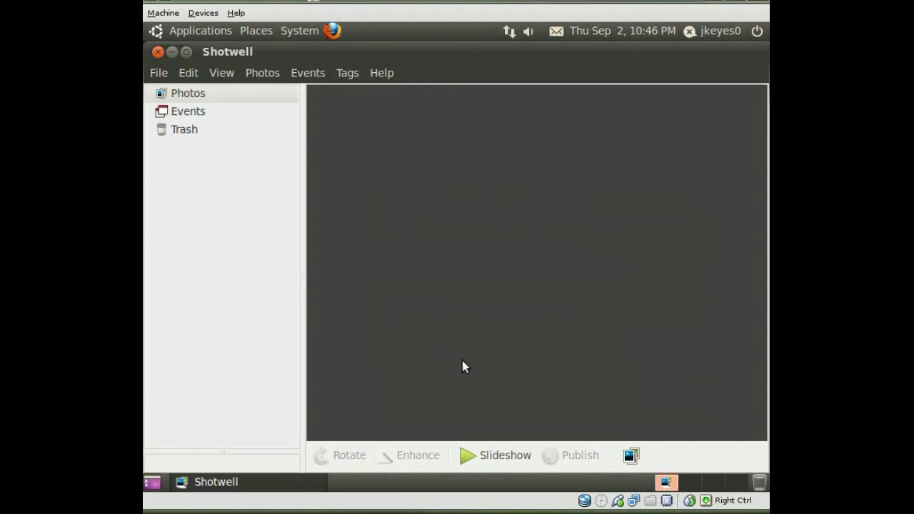
Look through Shotwell's view, file and help commands, and close the photo manager.
click(259, 72)
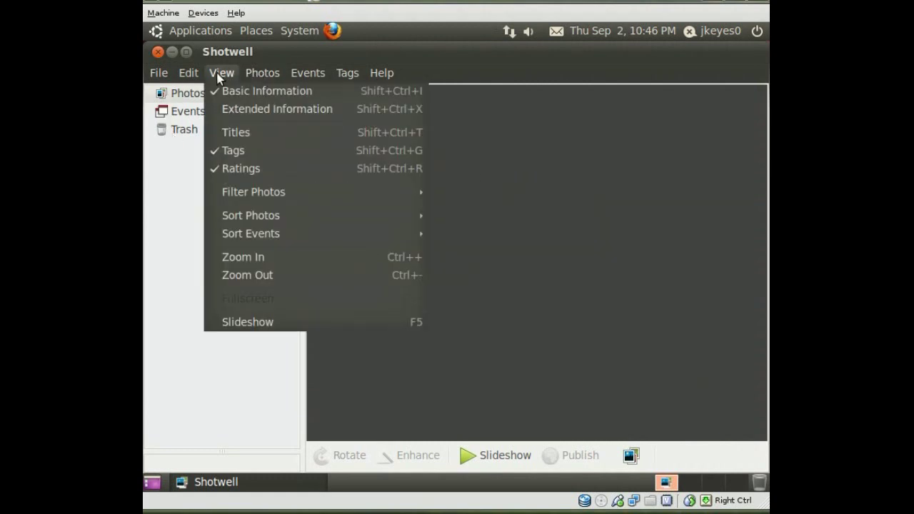
mouse_move(195, 71)
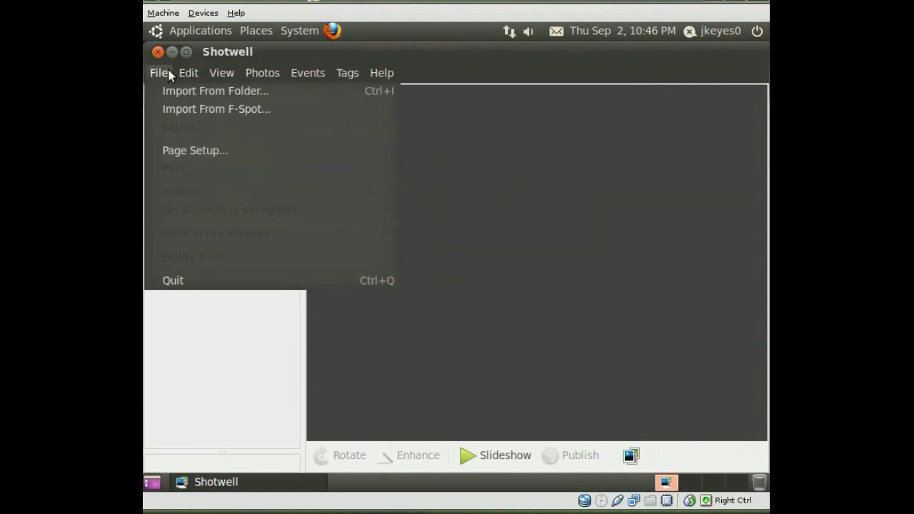
click(163, 71)
click(301, 73)
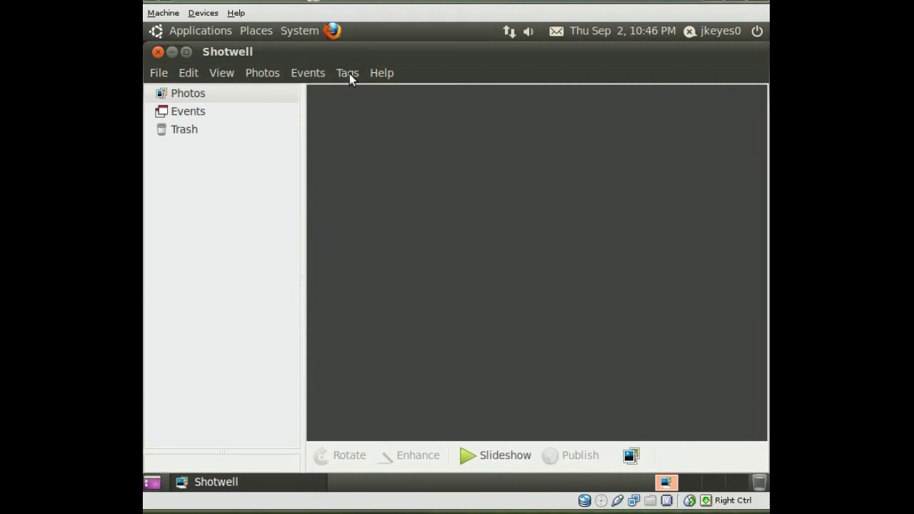
mouse_move(349, 74)
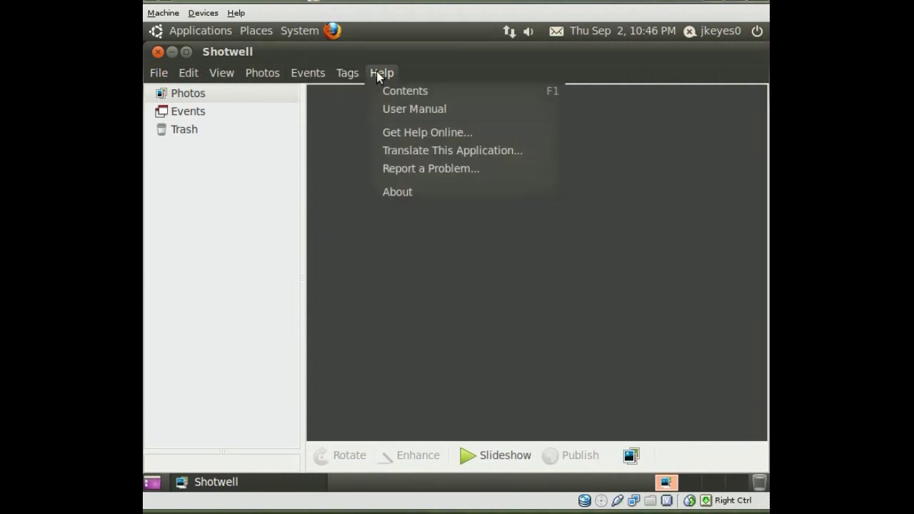
click(377, 71)
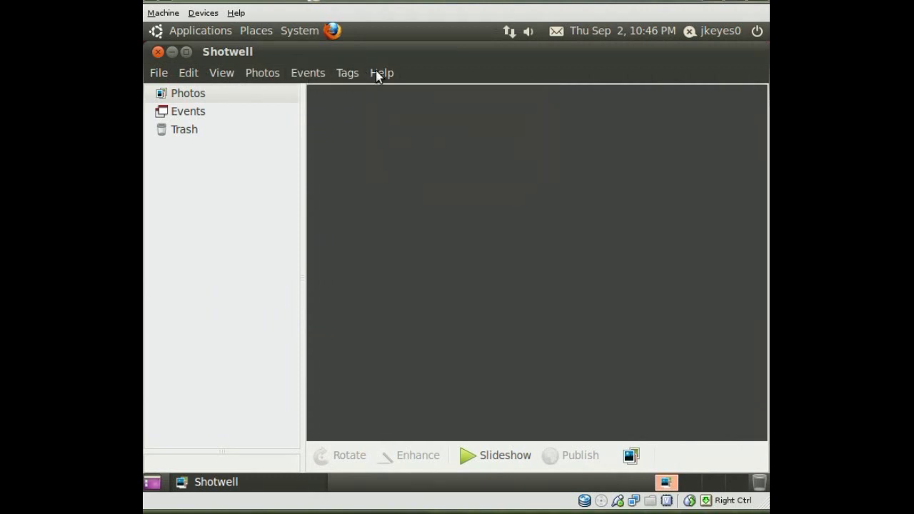
click(157, 52)
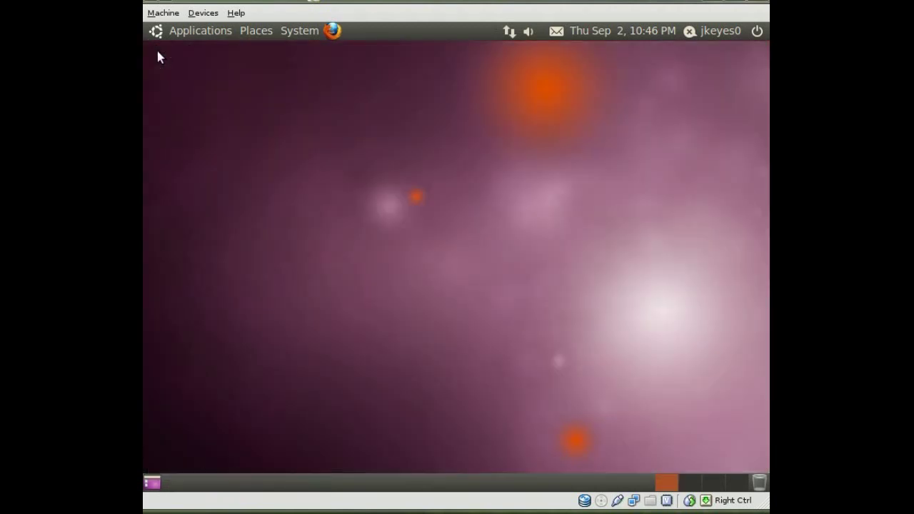
Launch Ubuntu Software Center and maximize its window.
click(156, 31)
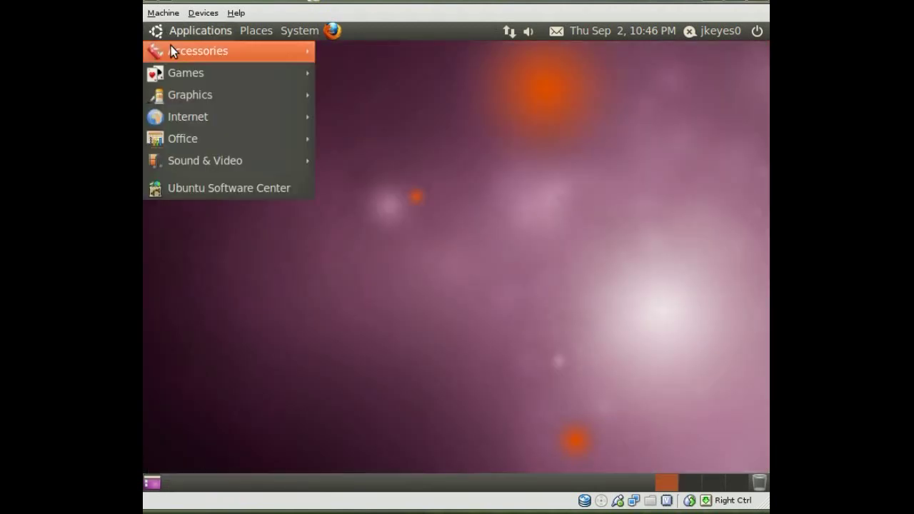
click(227, 188)
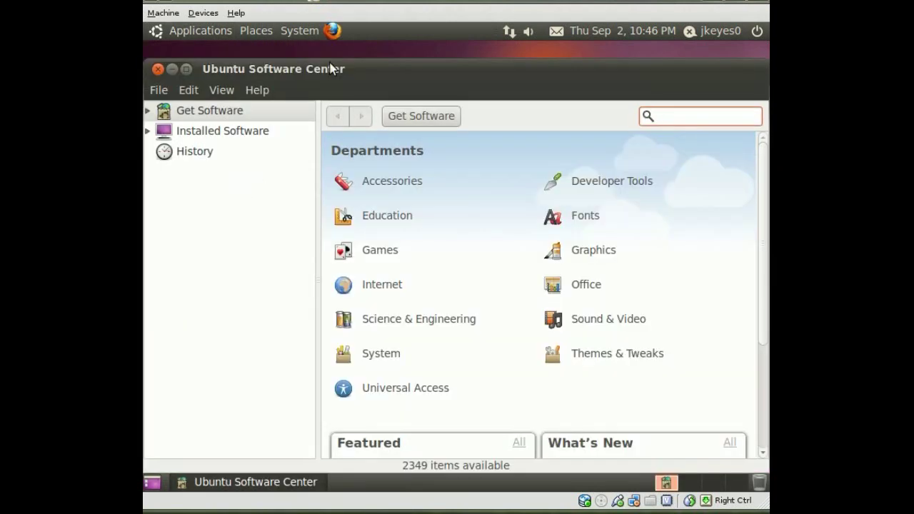
double_click(368, 68)
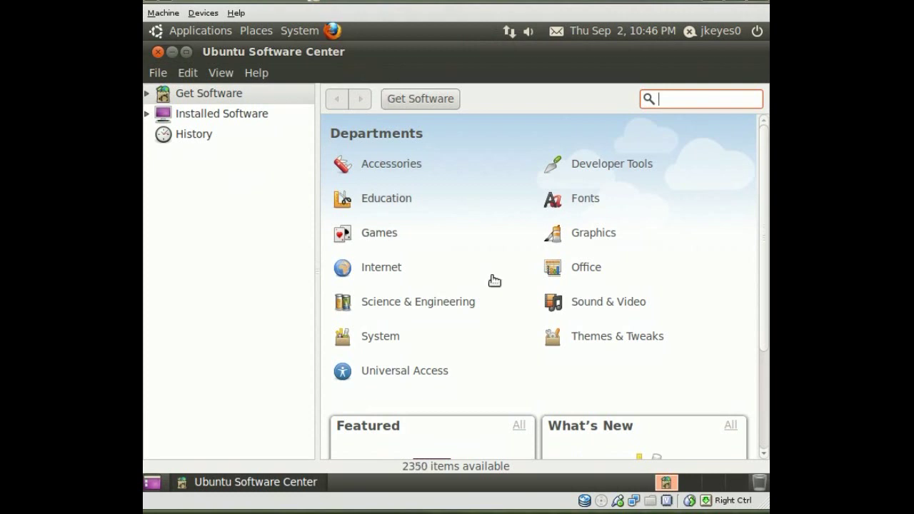
Inspect Wednesday's package changes in the software history and collapse the entry.
click(197, 137)
click(325, 168)
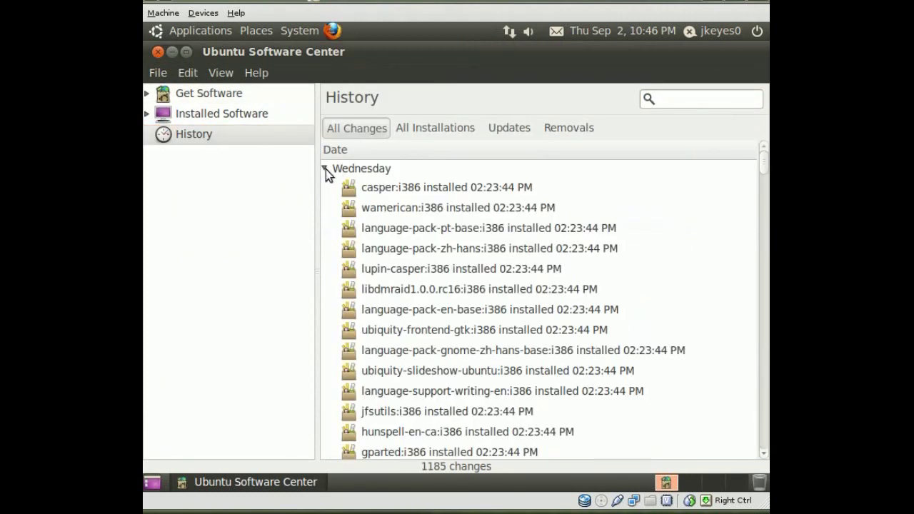
click(325, 169)
Browse the Get Software overview and flip through the featured applications.
click(184, 96)
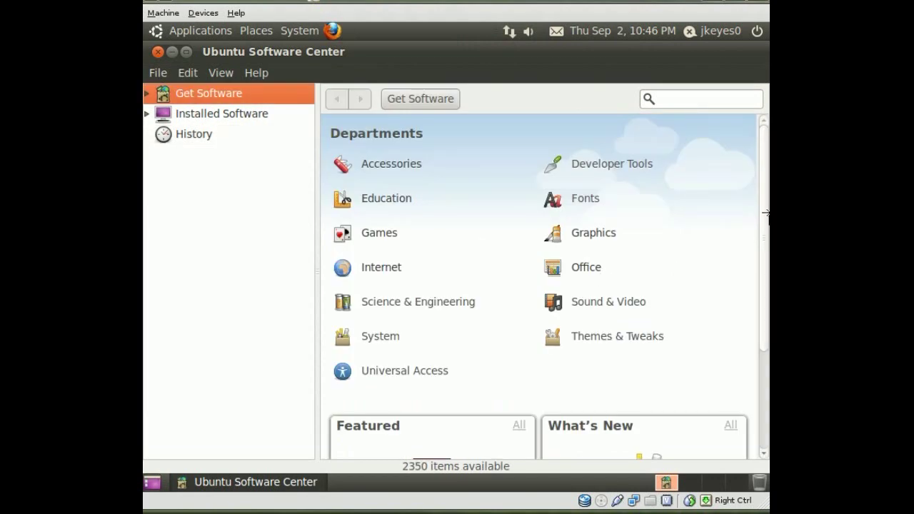
drag(764, 220, 761, 328)
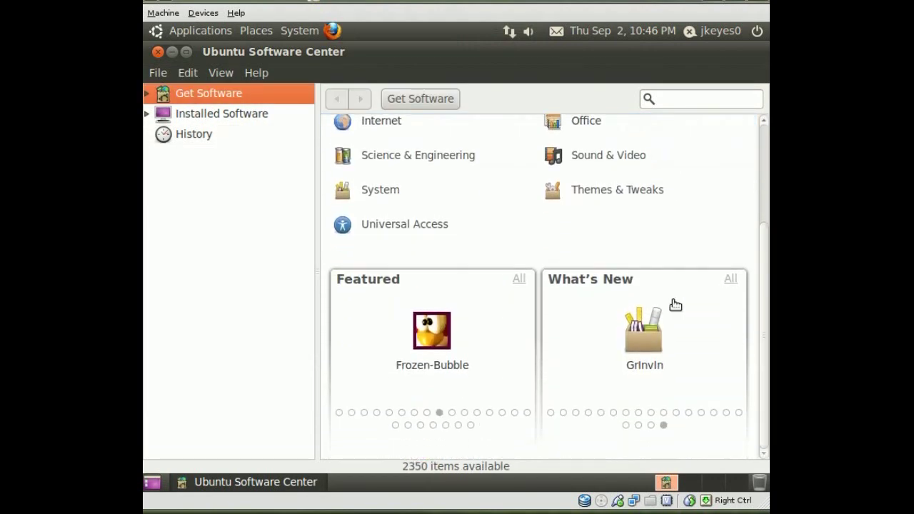
click(364, 412)
click(477, 413)
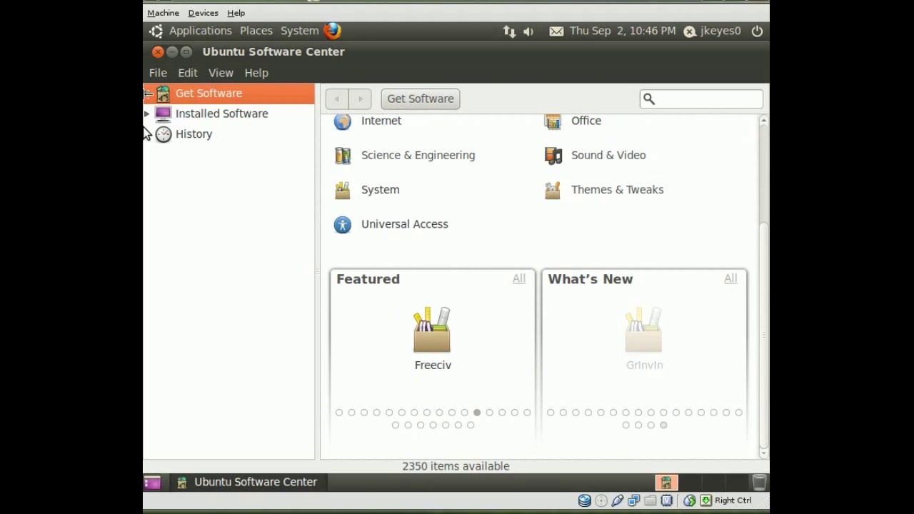
View Hello X Adventure's details among the software for purchase, and try its purchase up to the Launchpad login before closing that window.
click(147, 93)
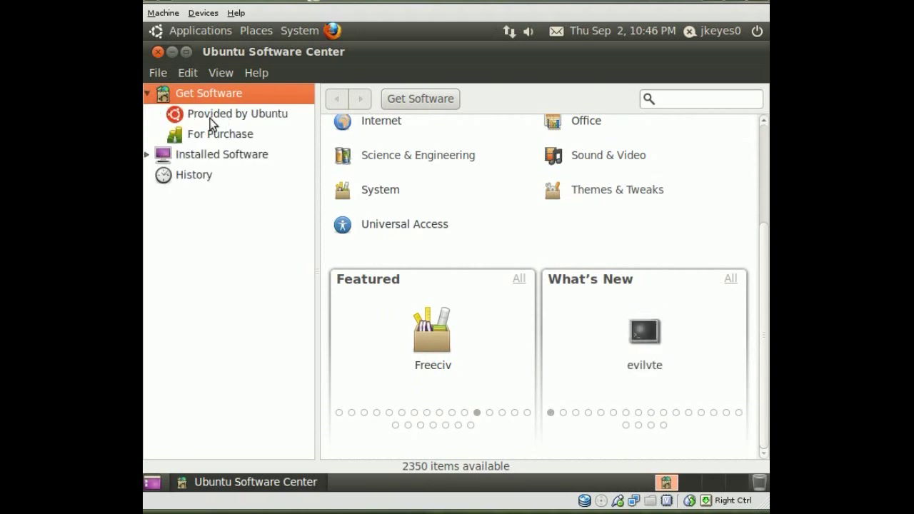
click(216, 135)
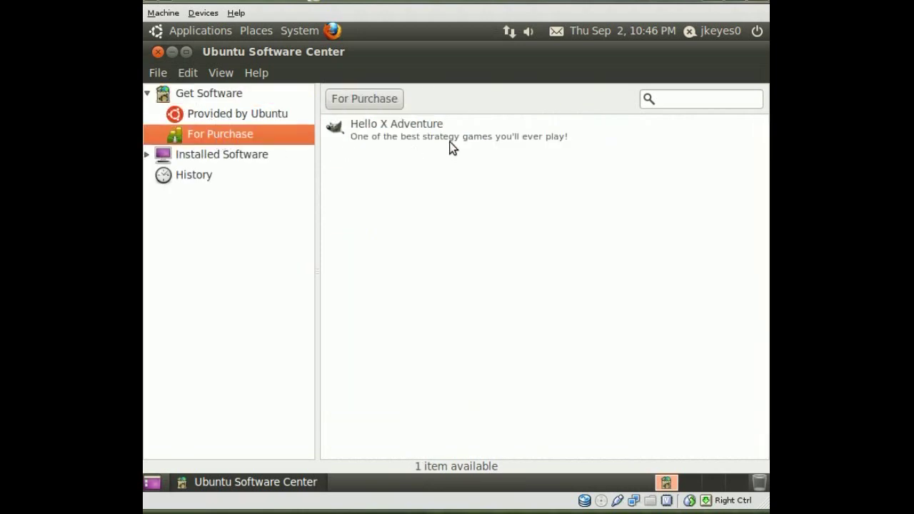
click(425, 132)
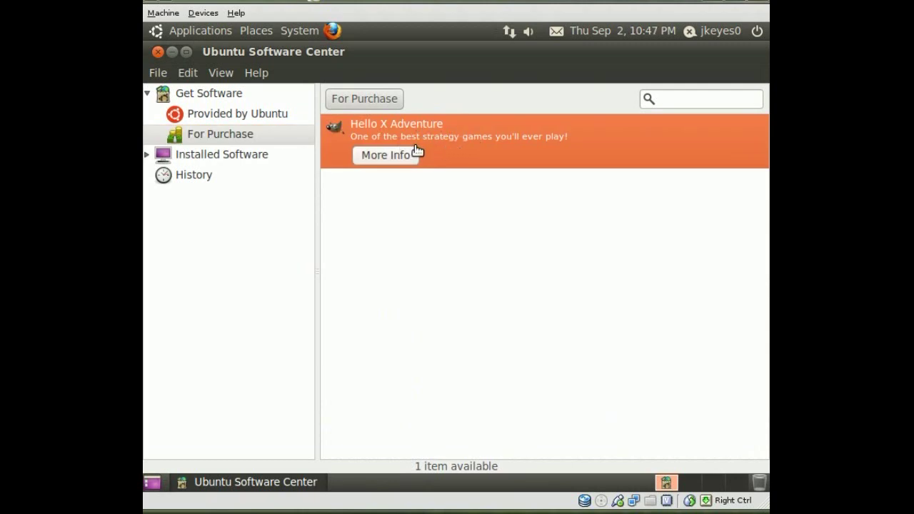
click(414, 155)
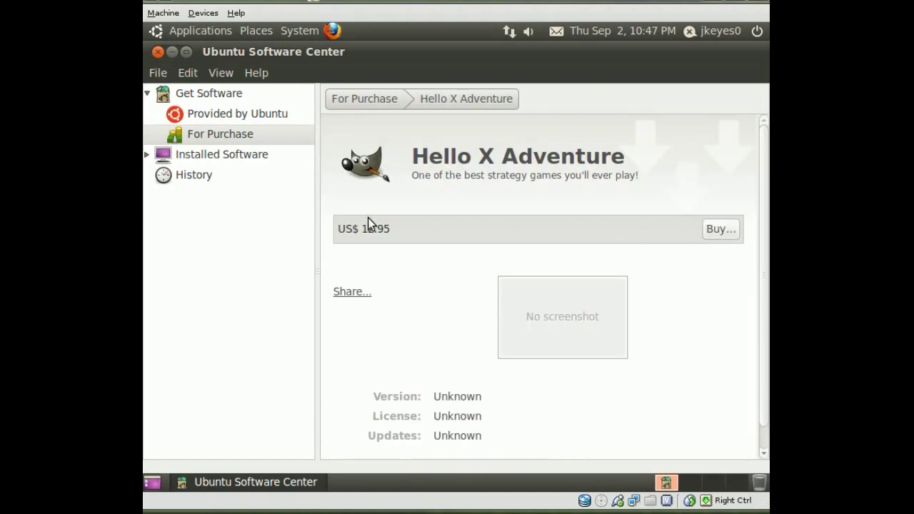
click(717, 229)
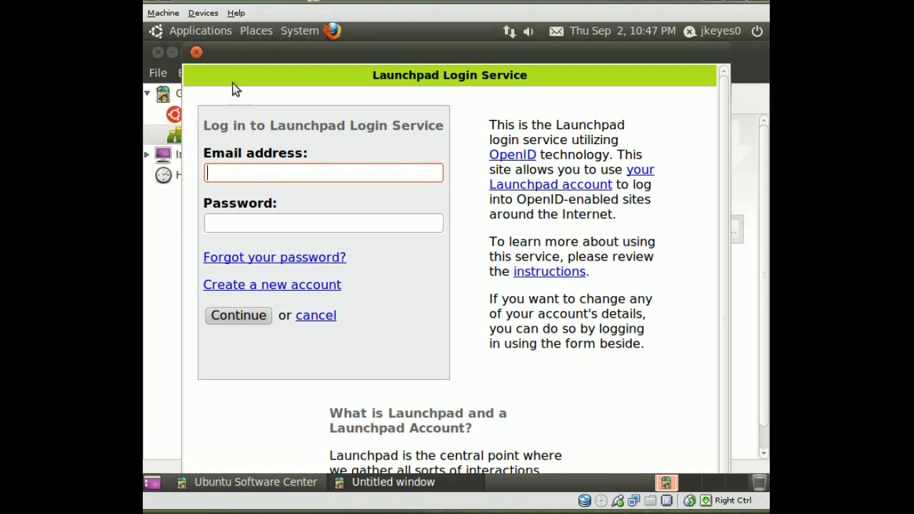
click(196, 53)
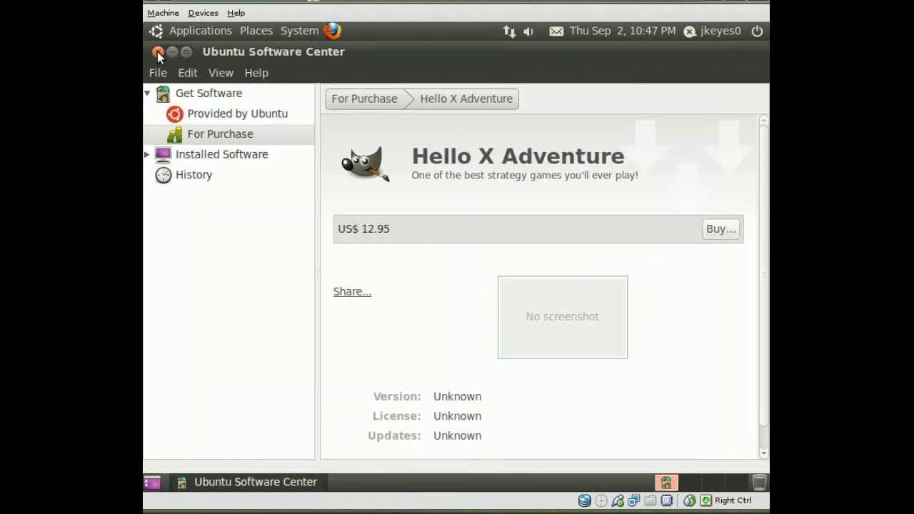
List the software provided by Ubuntu.
click(231, 116)
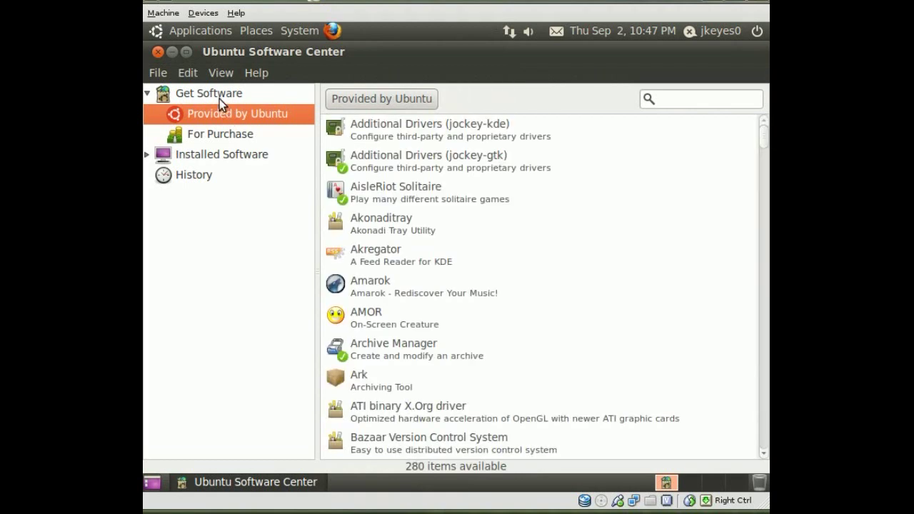
Return to the Get Software overview and close the Ubuntu Software Center.
click(213, 98)
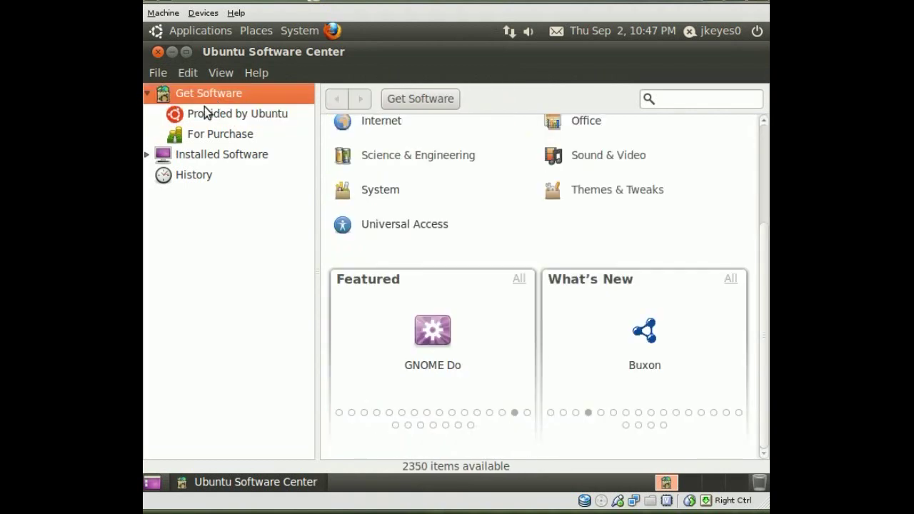
click(157, 52)
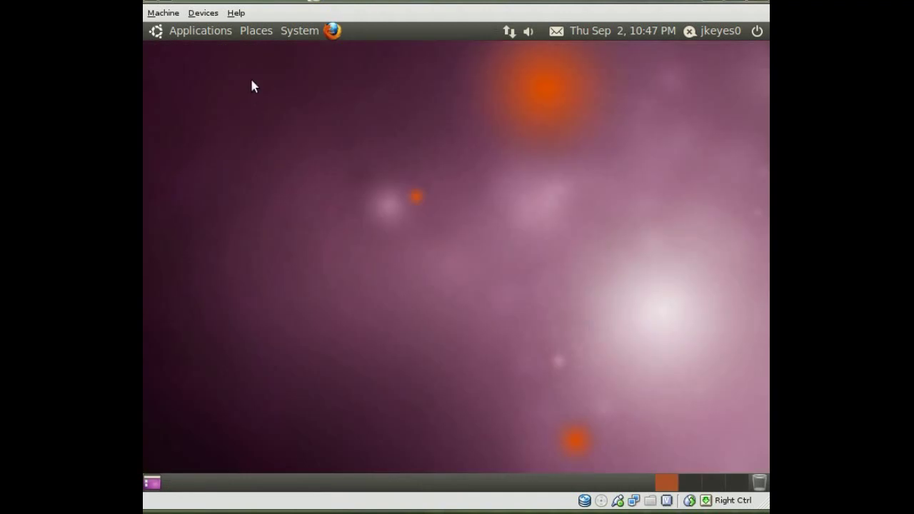
View the account details in the Ubuntu One preferences and close the dialog.
click(203, 31)
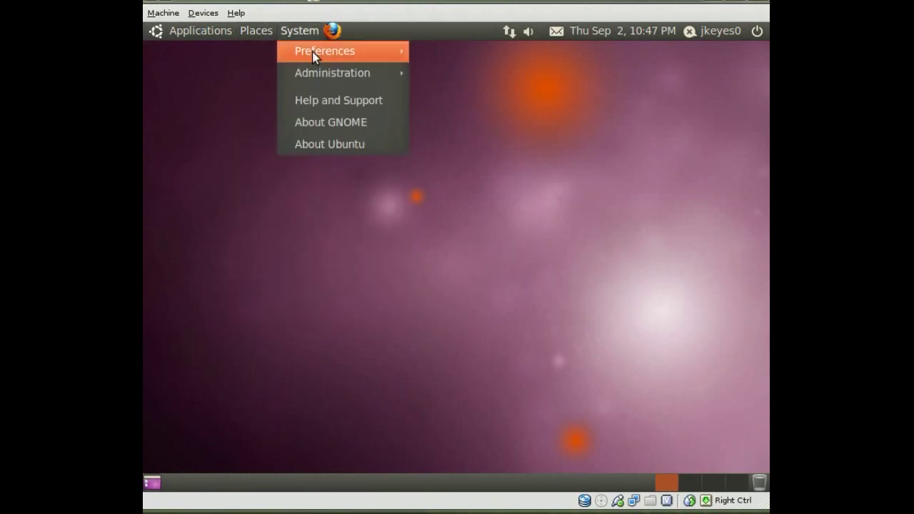
mouse_move(312, 53)
mouse_move(512, 486)
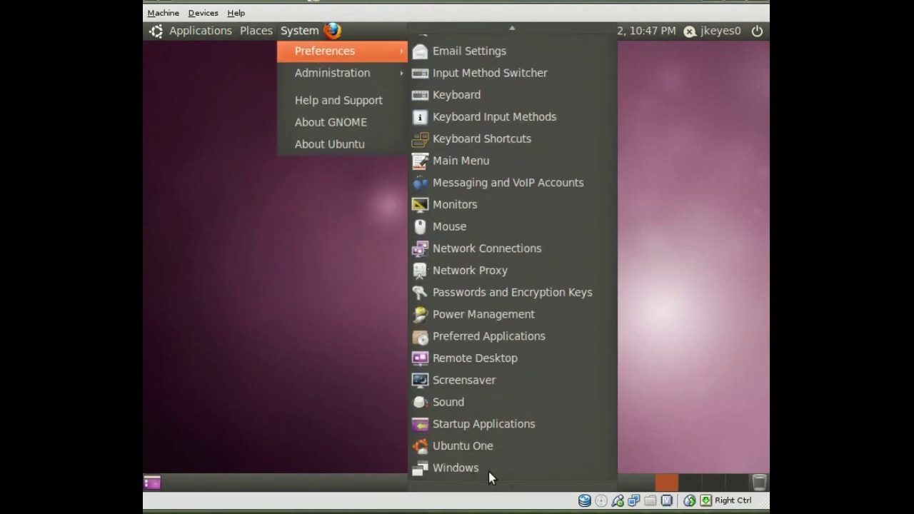
click(482, 445)
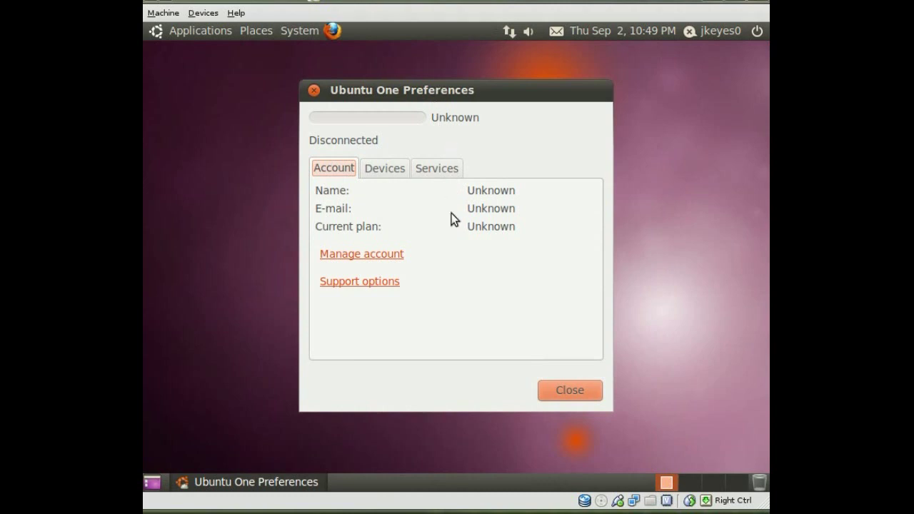
click(581, 393)
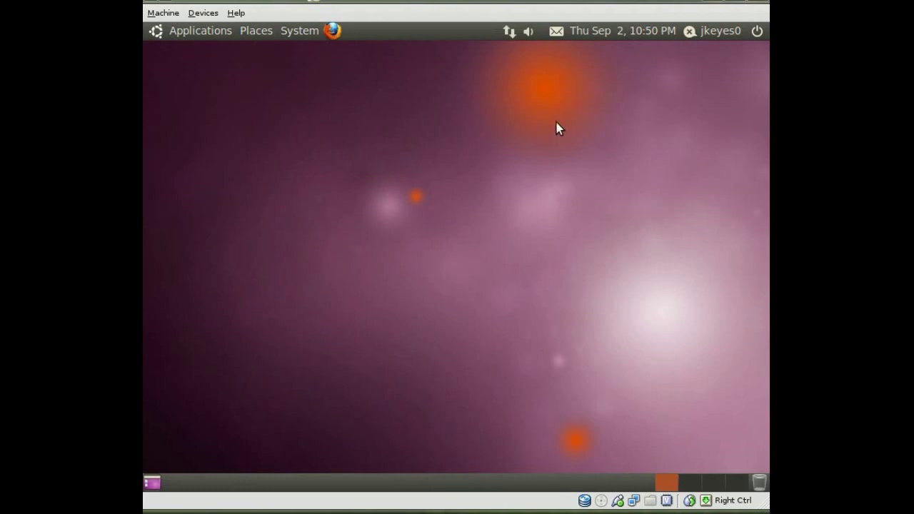
Look through the available desktop backgrounds in the appearance preferences and close the dialog without choosing another one.
right_click(455, 229)
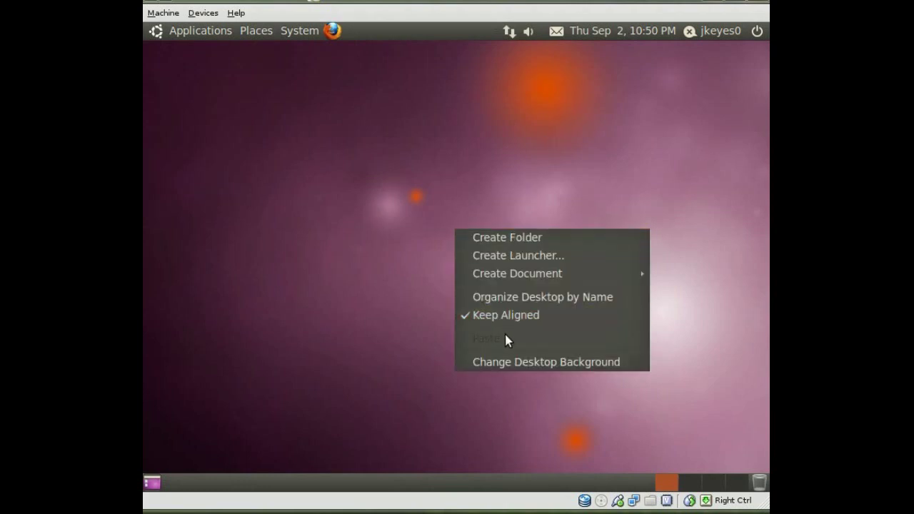
click(518, 364)
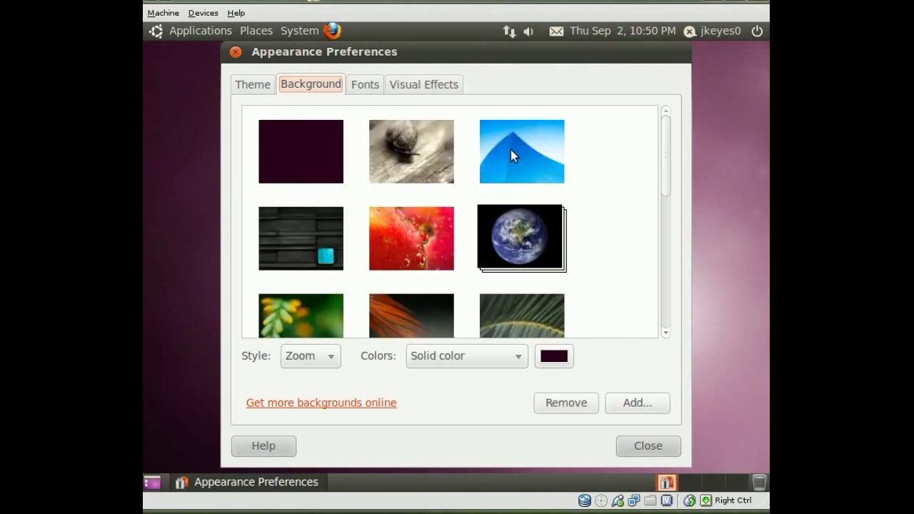
scroll(600, 207, down, 6)
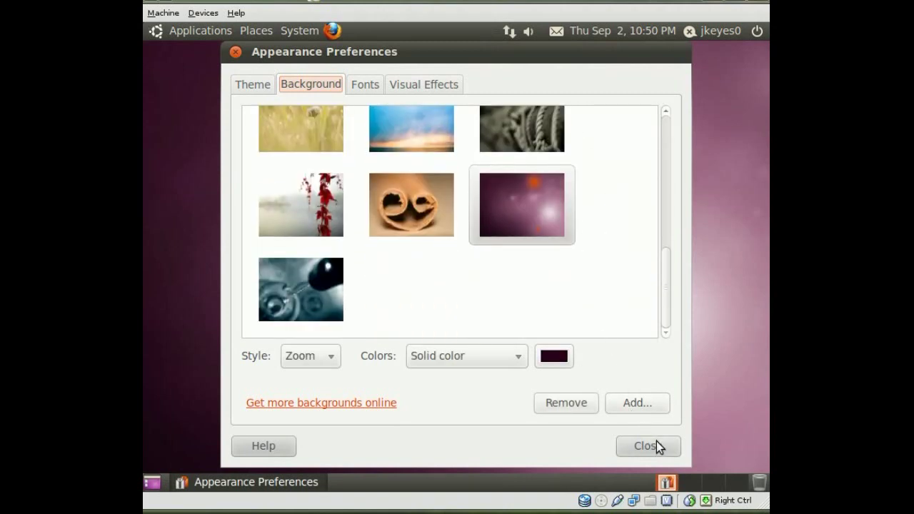
click(656, 444)
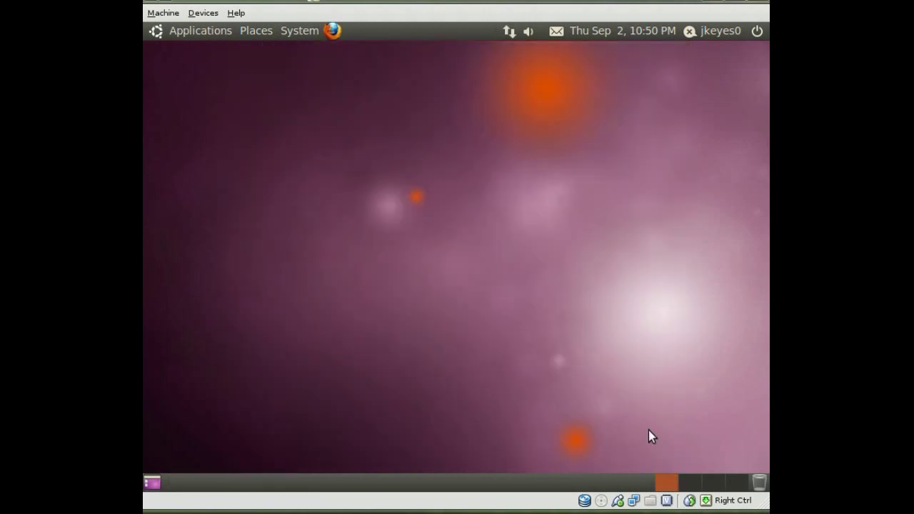